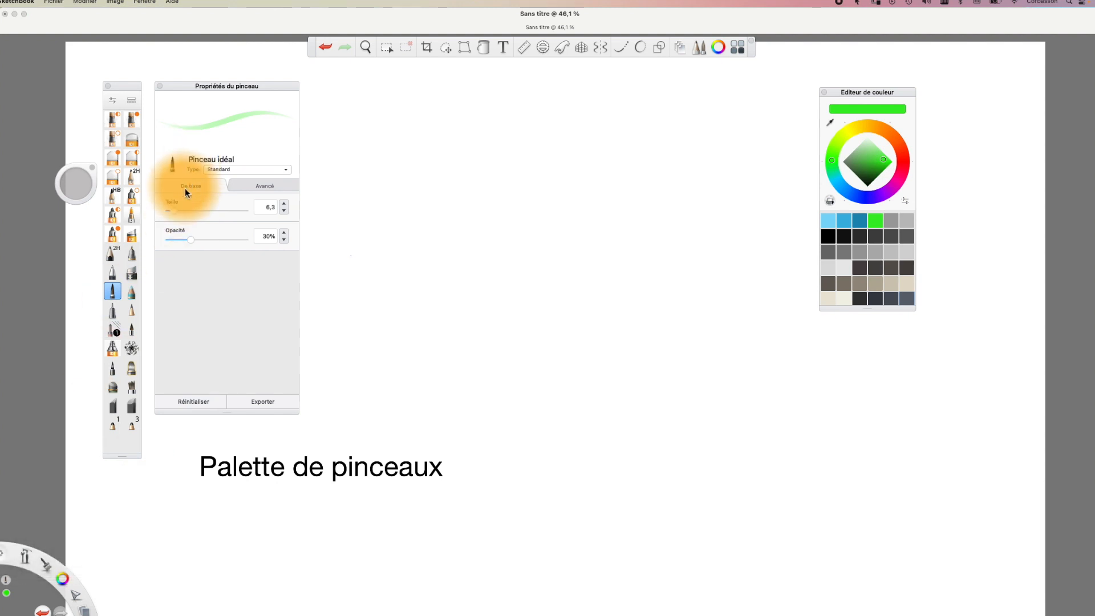
Step: Paint a very wide pale green stroke, reduce the brush size to 10,4 and draw a thin wavy line below it
{"action": "left_click_drag", "start_coordinate": [180, 210], "coordinate": [392, 220]}
{"action": "left_click_drag", "start_coordinate": [462, 208], "coordinate": [603, 247]}
{"action": "left_click_drag", "start_coordinate": [200, 214], "coordinate": [177, 211]}
{"action": "mouse_move", "coordinate": [381, 416]}
{"action": "left_mouse_down"}
{"action": "mouse_move", "coordinate": [503, 396]}
{"action": "mouse_move", "coordinate": [782, 478]}
{"action": "left_mouse_up"}
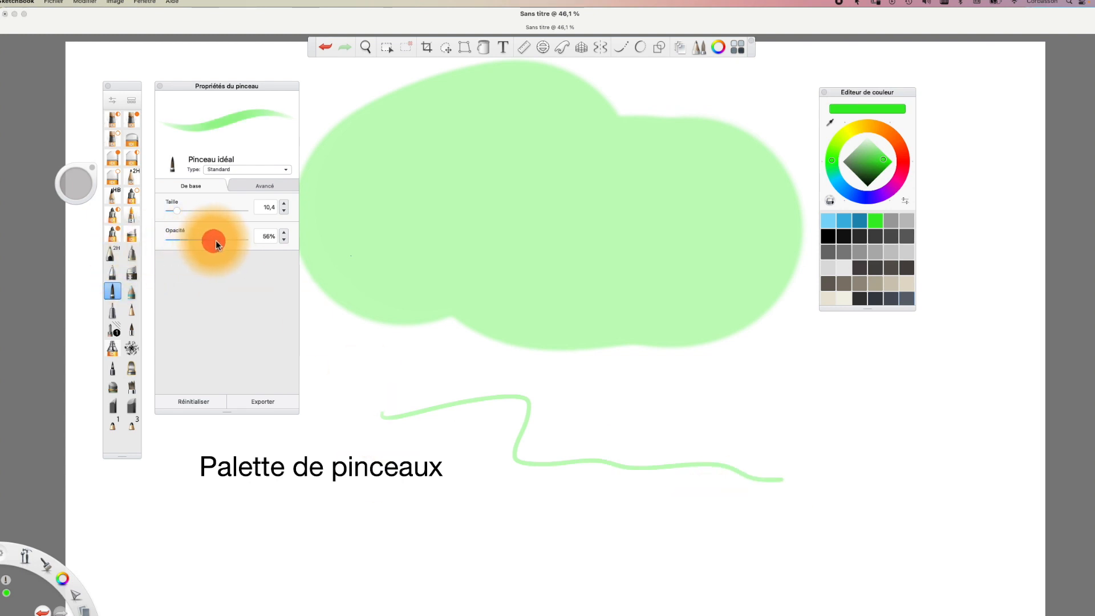
Step: Draw one straight line at 100% brush opacity and another above it at about 15% opacity
{"action": "left_click_drag", "start_coordinate": [265, 245], "coordinate": [268, 245]}
{"action": "left_click_drag", "start_coordinate": [606, 411], "coordinate": [806, 407]}
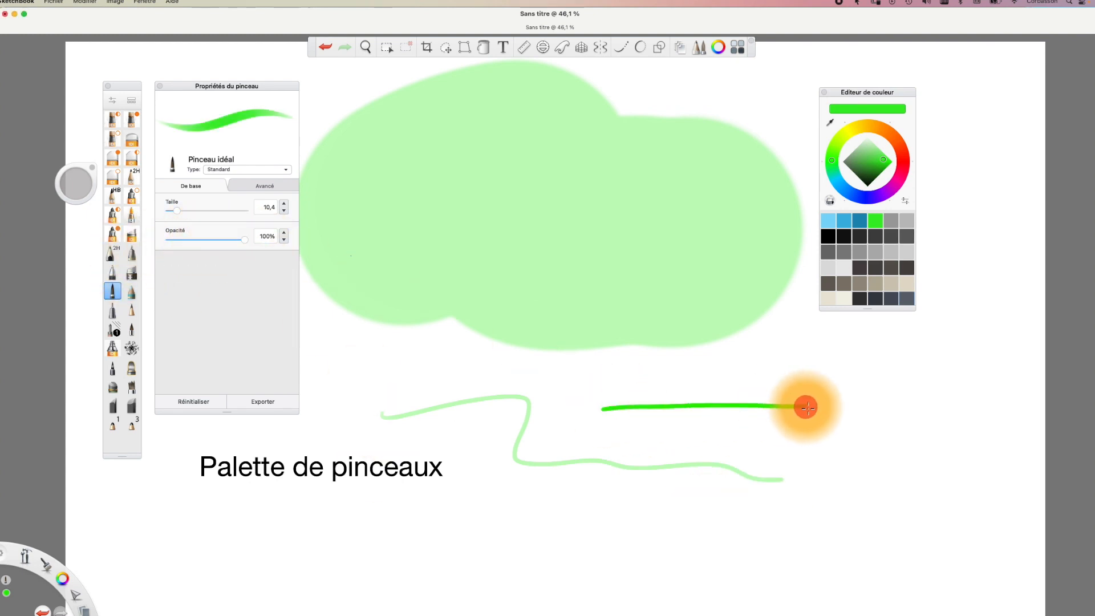
{"action": "left_click", "coordinate": [179, 239]}
{"action": "left_click_drag", "start_coordinate": [597, 386], "coordinate": [831, 381]}
{"action": "left_click", "coordinate": [190, 233]}
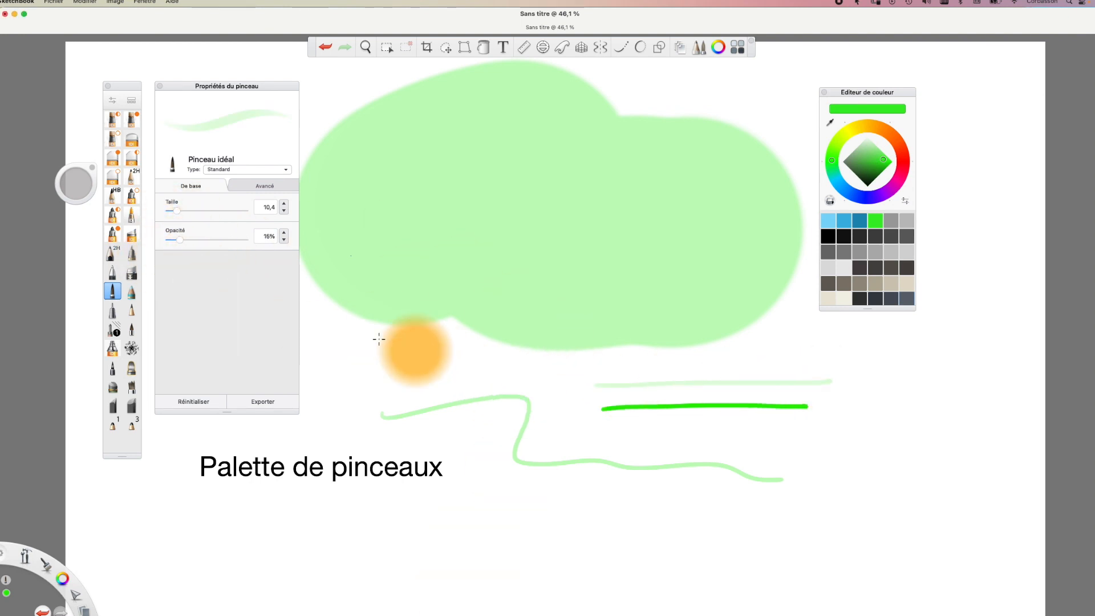
Step: Set the brush size to 38,3 and opacity to 62%, and paint two thicker strokes in the lower part of the canvas
{"action": "left_click", "coordinate": [197, 211]}
{"action": "left_click_drag", "start_coordinate": [179, 239], "coordinate": [216, 239]}
{"action": "left_click_drag", "start_coordinate": [622, 450], "coordinate": [892, 444]}
{"action": "mouse_move", "coordinate": [530, 536]}
{"action": "left_mouse_down"}
{"action": "mouse_move", "coordinate": [646, 554]}
{"action": "mouse_move", "coordinate": [838, 539]}
{"action": "left_mouse_up"}
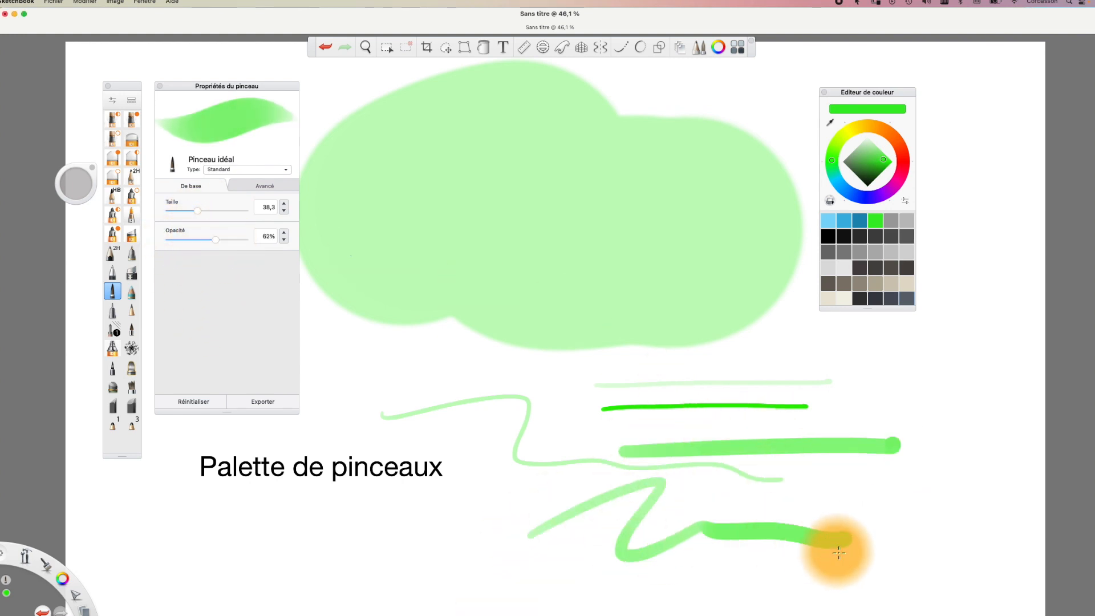
Step: Undo all the test strokes and paint a single rising diagonal green stroke in the upper part of the canvas
{"action": "left_click", "coordinate": [330, 46]}
{"action": "left_click", "coordinate": [327, 49]}
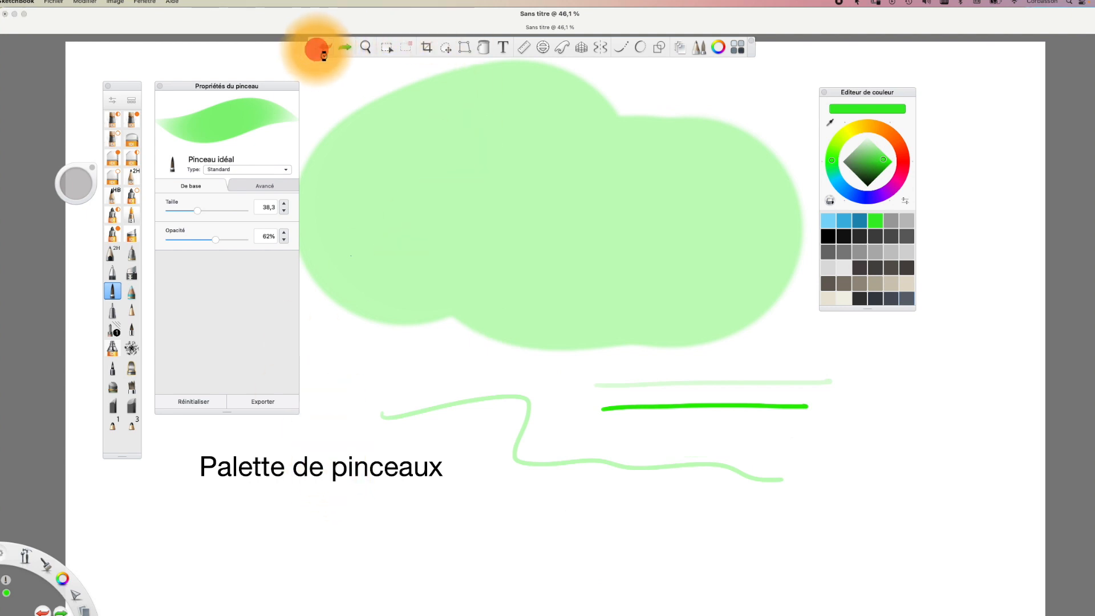
{"action": "left_click", "coordinate": [318, 49]}
{"action": "left_click", "coordinate": [317, 49]}
{"action": "left_click_drag", "start_coordinate": [364, 264], "coordinate": [693, 118]}
Step: In the advanced brush properties, try a high-pressure size of 511,0 and a low-pressure size of 0,1 with one stroke, and undo that stroke
{"action": "left_click", "coordinate": [268, 186]}
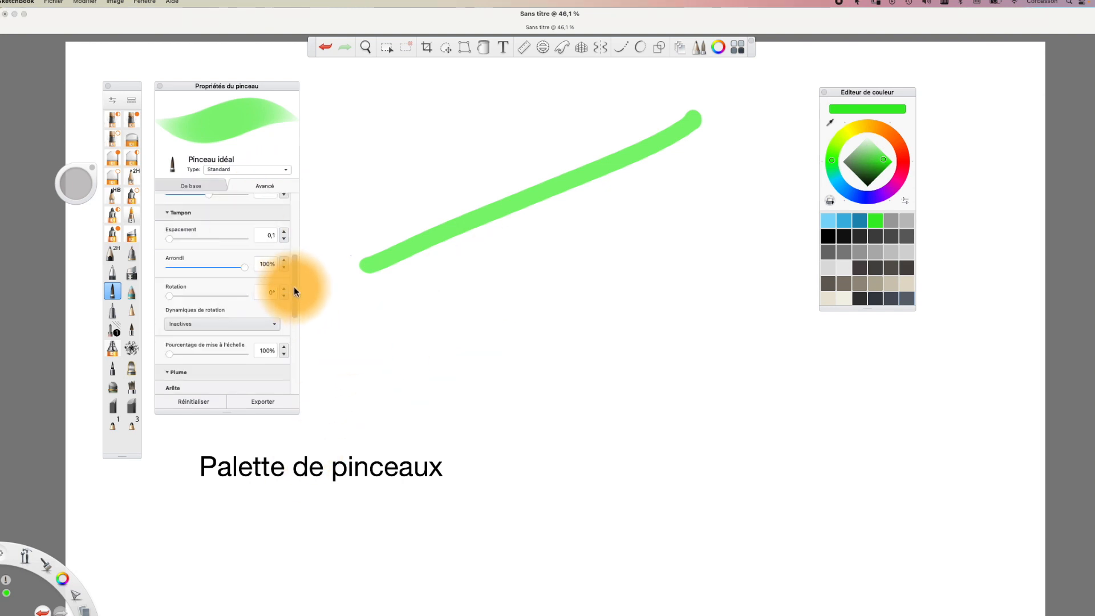
{"action": "left_click_drag", "start_coordinate": [295, 286], "coordinate": [304, 186]}
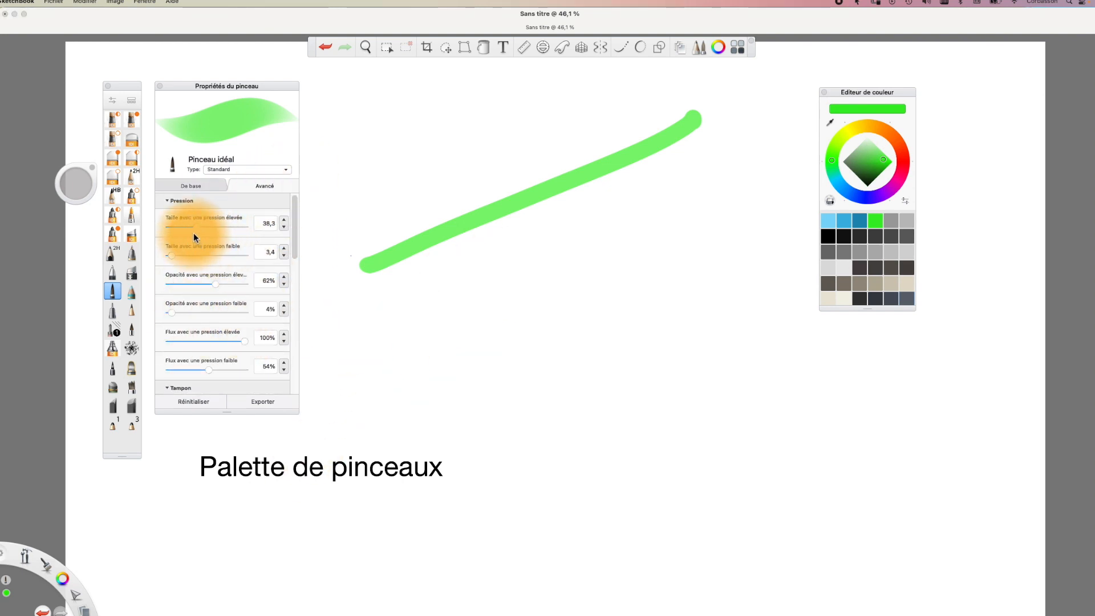
{"action": "left_click_drag", "start_coordinate": [197, 226], "coordinate": [264, 221]}
{"action": "left_click_drag", "start_coordinate": [184, 258], "coordinate": [159, 254]}
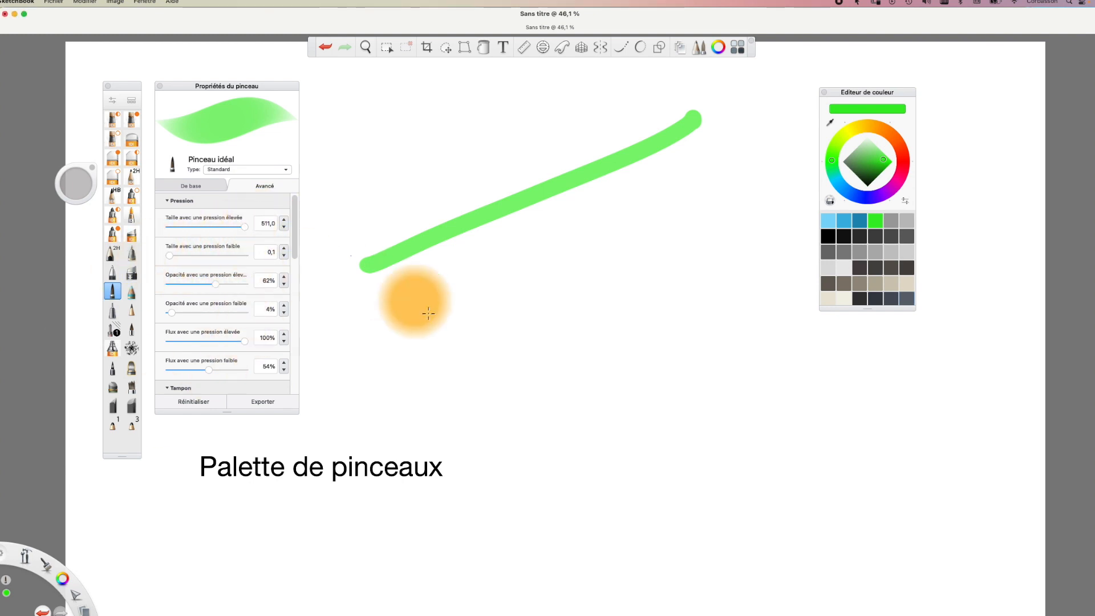
{"action": "mouse_move", "coordinate": [391, 351]}
{"action": "left_mouse_down"}
{"action": "mouse_move", "coordinate": [470, 285]}
{"action": "mouse_move", "coordinate": [521, 267]}
{"action": "mouse_move", "coordinate": [550, 386]}
{"action": "mouse_move", "coordinate": [757, 336]}
{"action": "mouse_move", "coordinate": [799, 313]}
{"action": "left_mouse_up"}
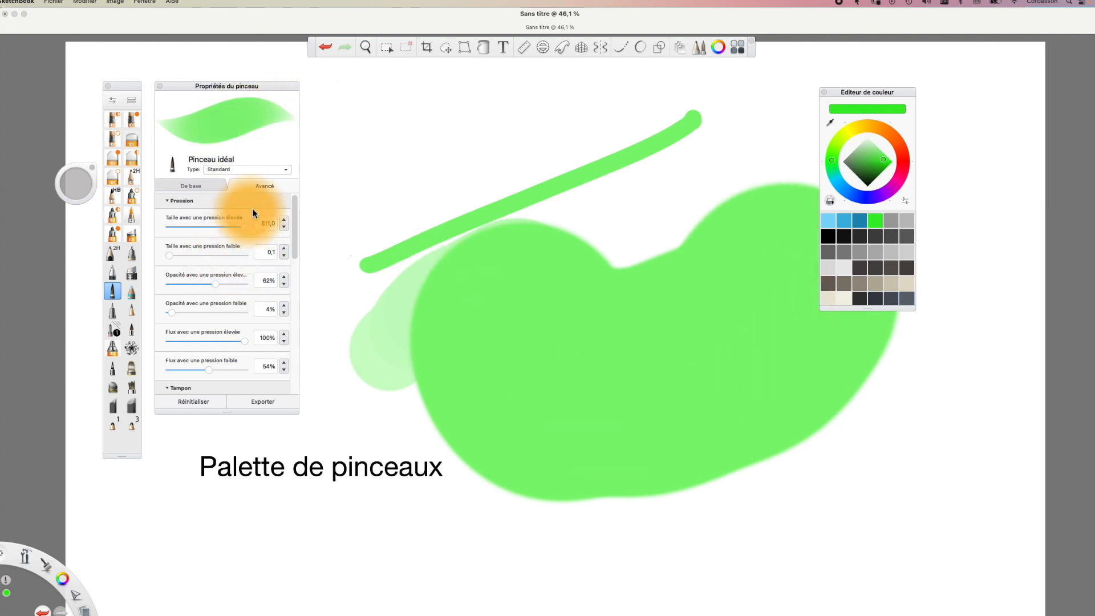
{"action": "left_click", "coordinate": [329, 48]}
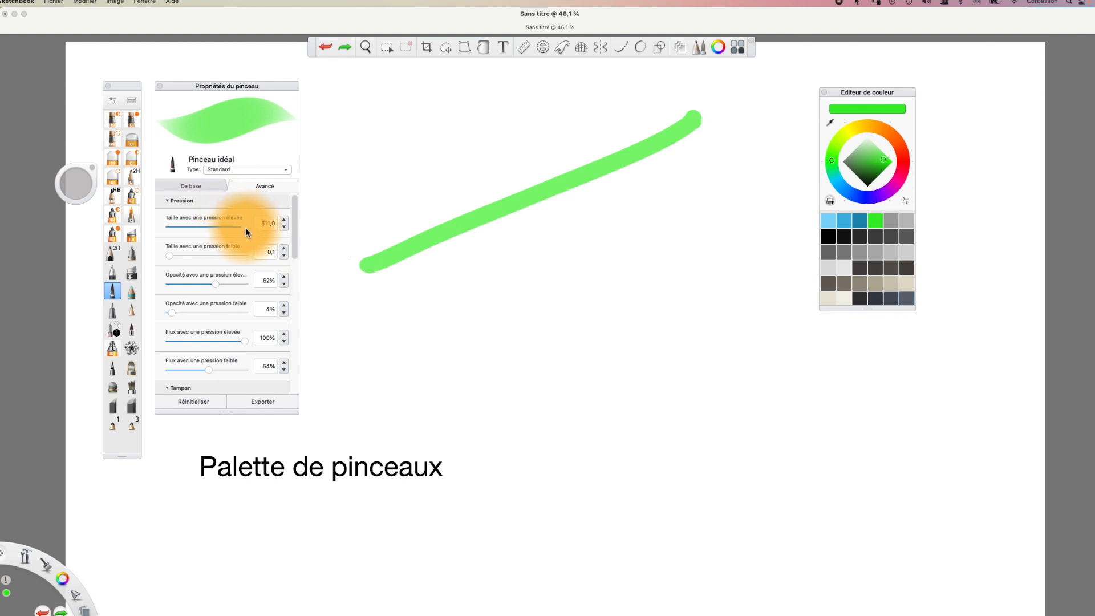
Step: Set the brush's high-pressure size to 44,7 and low-pressure size to 8,5, testing them with pressure-sensitive strokes
{"action": "left_click_drag", "start_coordinate": [195, 230], "coordinate": [192, 228]}
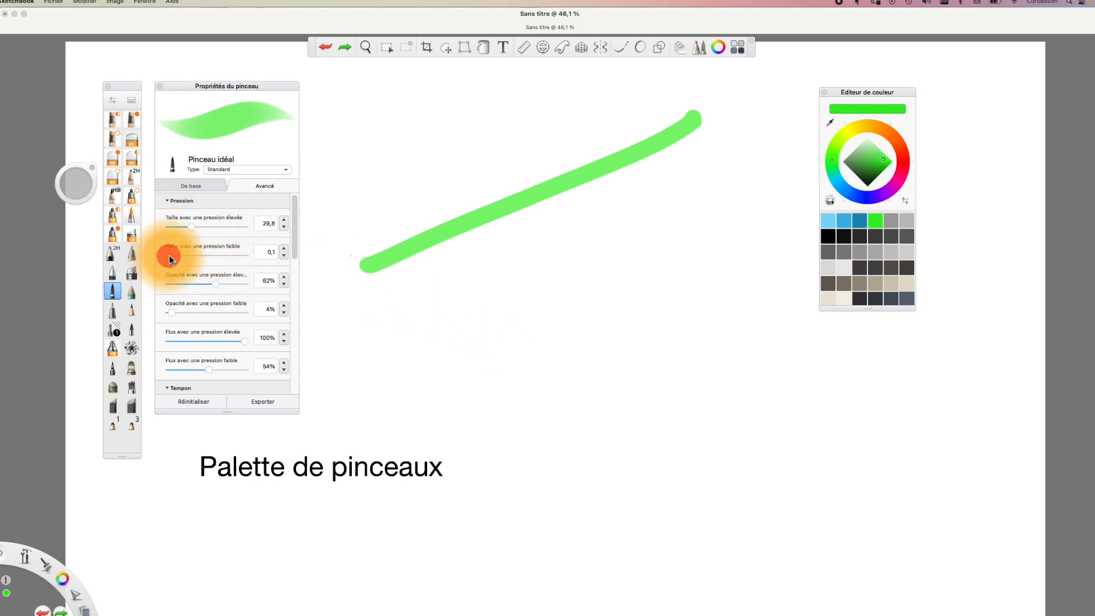
{"action": "mouse_move", "coordinate": [412, 348]}
{"action": "left_mouse_down"}
{"action": "mouse_move", "coordinate": [656, 326]}
{"action": "mouse_move", "coordinate": [709, 336]}
{"action": "left_mouse_up"}
{"action": "left_click", "coordinate": [322, 49]}
{"action": "left_click", "coordinate": [202, 227]}
{"action": "mouse_move", "coordinate": [403, 362]}
{"action": "left_mouse_down"}
{"action": "mouse_move", "coordinate": [523, 274]}
{"action": "mouse_move", "coordinate": [687, 237]}
{"action": "mouse_move", "coordinate": [660, 340]}
{"action": "mouse_move", "coordinate": [740, 429]}
{"action": "mouse_move", "coordinate": [912, 490]}
{"action": "left_mouse_up"}
{"action": "mouse_move", "coordinate": [415, 435]}
{"action": "left_mouse_down"}
{"action": "mouse_move", "coordinate": [548, 379]}
{"action": "mouse_move", "coordinate": [521, 482]}
{"action": "mouse_move", "coordinate": [590, 471]}
{"action": "left_mouse_up"}
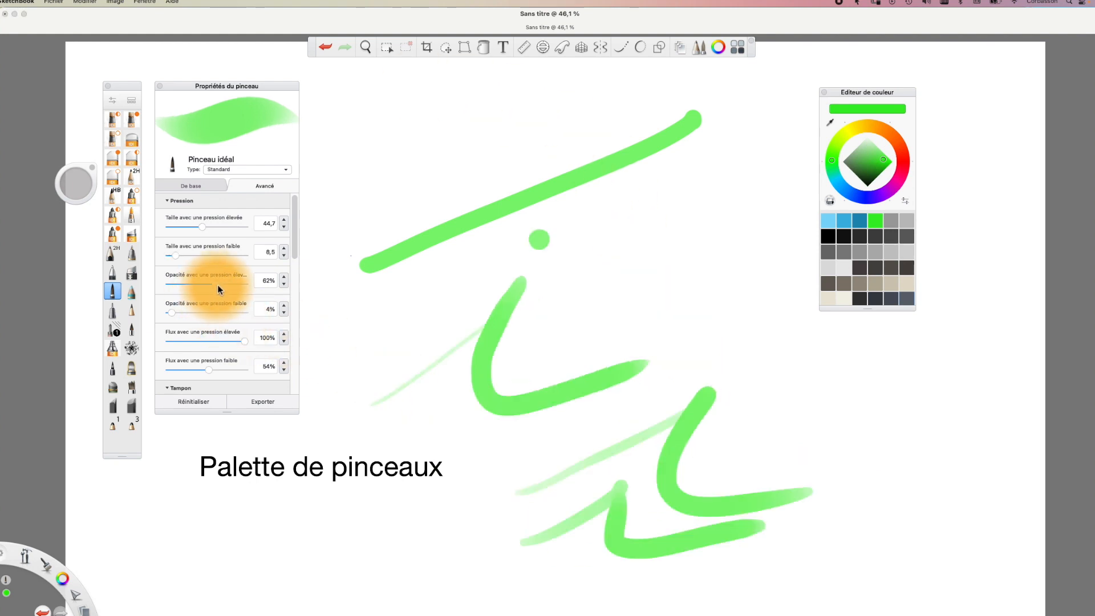
Step: Set the high-pressure opacity to 92% and the low-pressure opacity to 100%, and paint two curved test strokes
{"action": "mouse_move", "coordinate": [217, 285]}
{"action": "left_mouse_down"}
{"action": "mouse_move", "coordinate": [177, 286]}
{"action": "mouse_move", "coordinate": [224, 288]}
{"action": "left_mouse_up"}
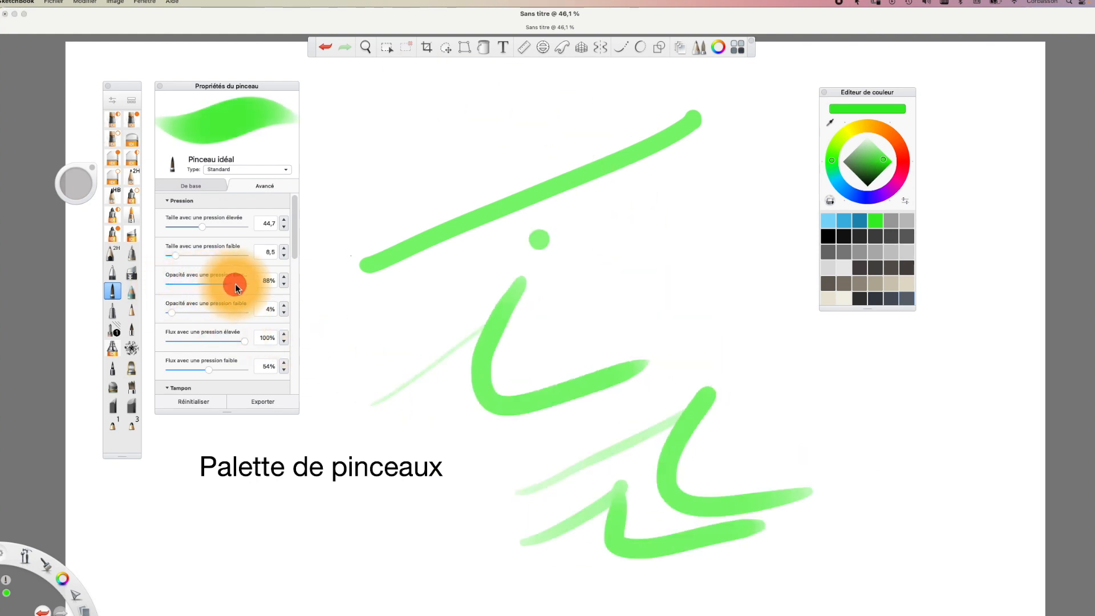
{"action": "left_click_drag", "start_coordinate": [172, 311], "coordinate": [257, 300]}
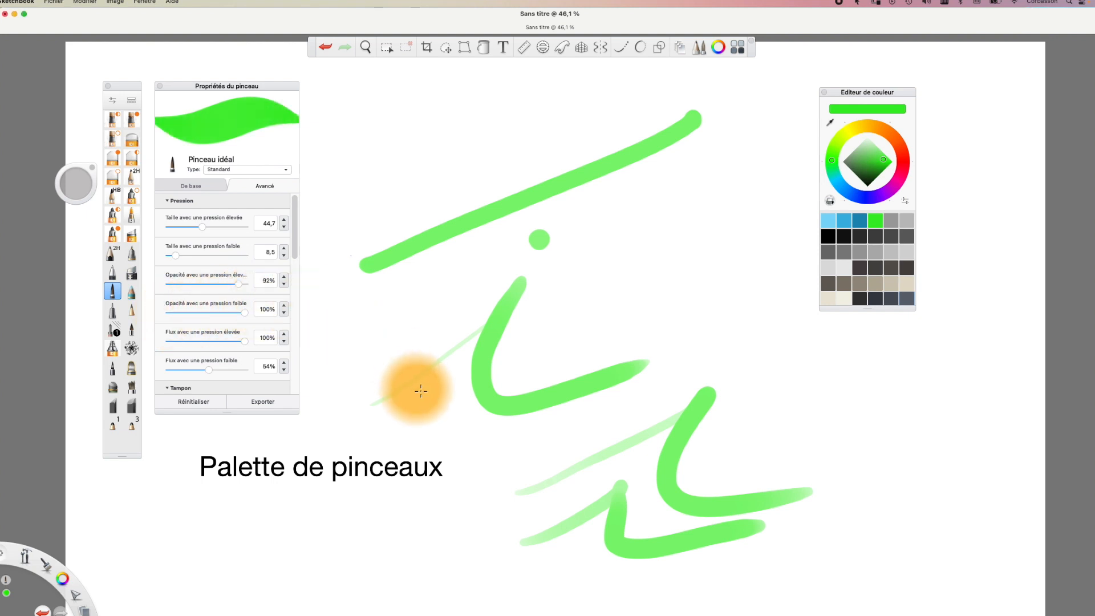
{"action": "mouse_move", "coordinate": [556, 339]}
{"action": "left_mouse_down"}
{"action": "mouse_move", "coordinate": [648, 259]}
{"action": "mouse_move", "coordinate": [643, 285]}
{"action": "mouse_move", "coordinate": [750, 306]}
{"action": "left_mouse_up"}
{"action": "left_click_drag", "start_coordinate": [733, 395], "coordinate": [892, 392]}
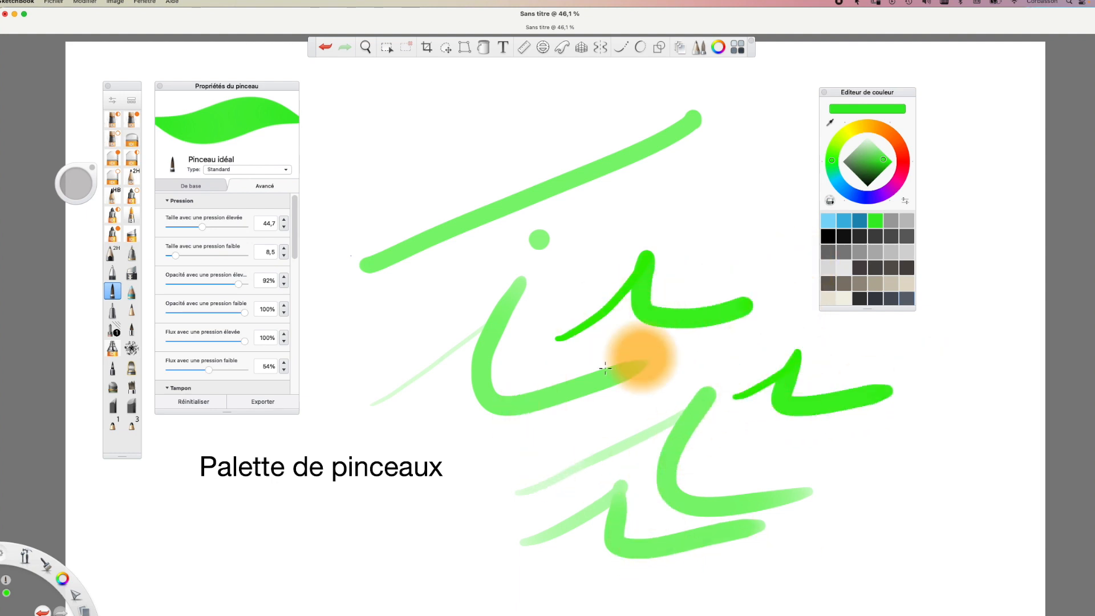
Step: Draw one oval freehand and a second oval above it with Predictive Stroke turned on, and turn that aid off again
{"action": "mouse_move", "coordinate": [428, 275]}
{"action": "left_mouse_down"}
{"action": "mouse_move", "coordinate": [378, 325]}
{"action": "mouse_move", "coordinate": [476, 289]}
{"action": "mouse_move", "coordinate": [430, 278]}
{"action": "left_mouse_up"}
{"action": "left_click", "coordinate": [640, 46]}
{"action": "mouse_move", "coordinate": [414, 127]}
{"action": "left_mouse_down"}
{"action": "mouse_move", "coordinate": [367, 196]}
{"action": "mouse_move", "coordinate": [488, 142]}
{"action": "mouse_move", "coordinate": [406, 130]}
{"action": "left_mouse_up"}
{"action": "left_click", "coordinate": [640, 48]}
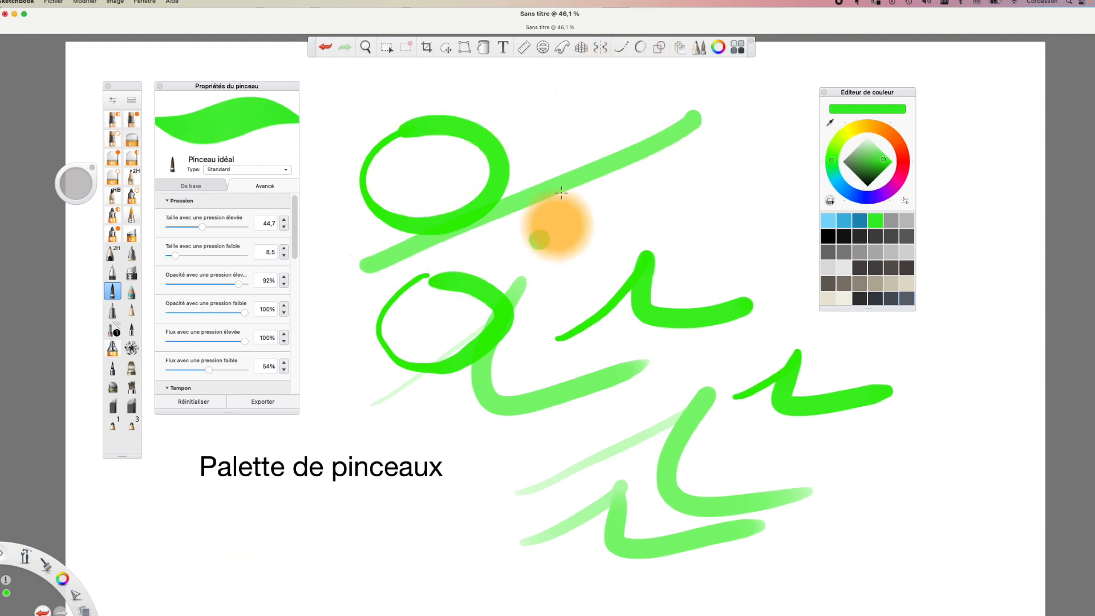
Step: Undo all the ovals, curves and the diagonal stroke until the canvas is empty
{"action": "left_click", "coordinate": [332, 48]}
{"action": "left_click", "coordinate": [332, 48]}
{"action": "left_click", "coordinate": [332, 48]}
{"action": "left_click", "coordinate": [328, 48]}
{"action": "left_click", "coordinate": [328, 48]}
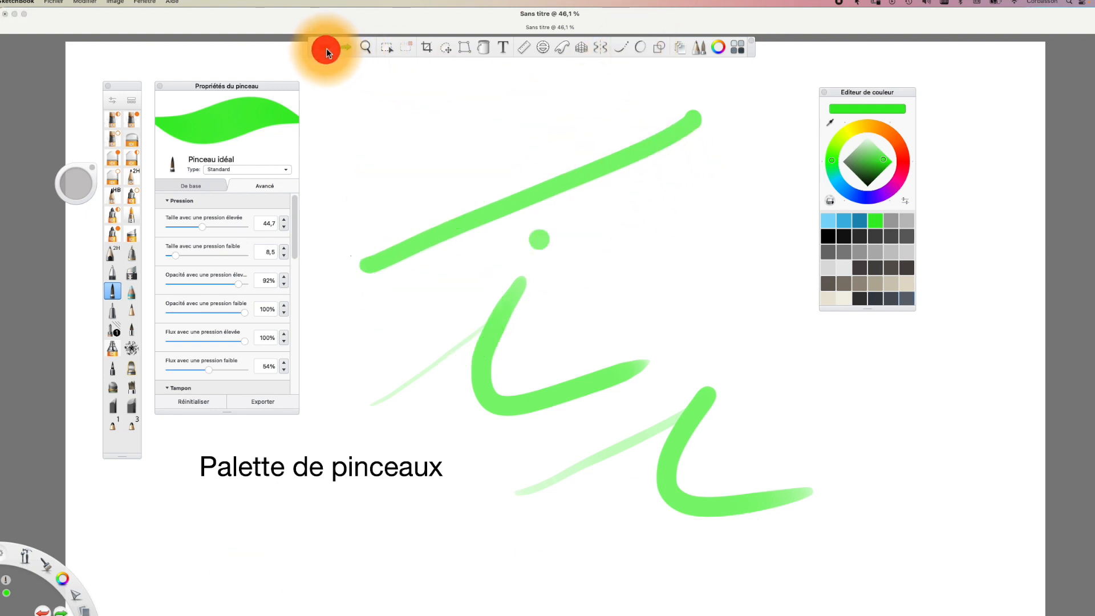
{"action": "left_click", "coordinate": [327, 49]}
{"action": "left_click", "coordinate": [327, 49]}
{"action": "left_click", "coordinate": [327, 48]}
{"action": "left_click", "coordinate": [328, 49]}
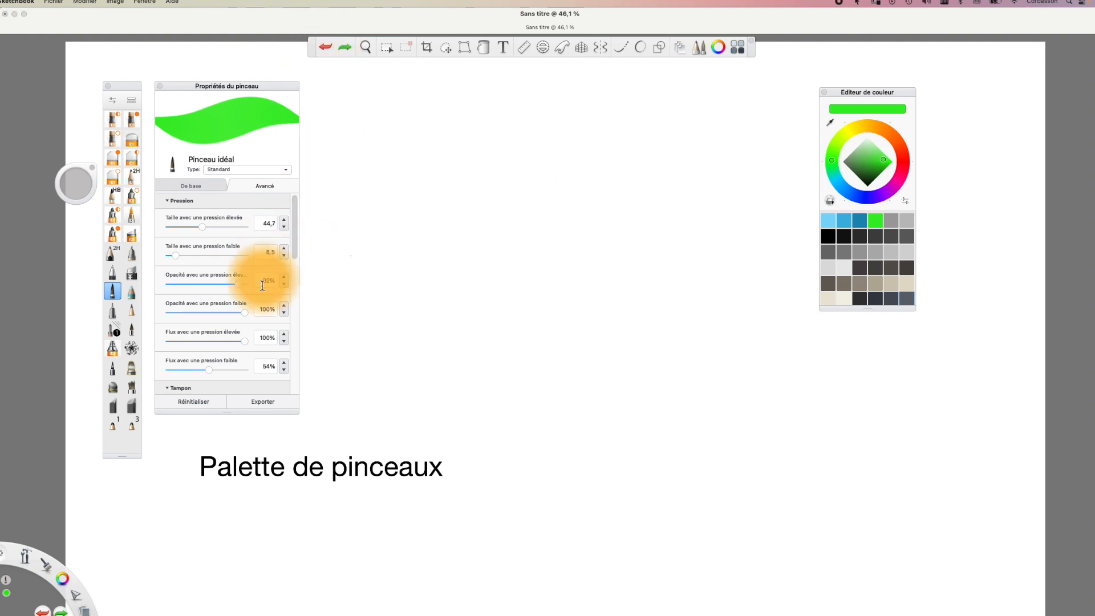
Step: Set the brush's high-pressure flow to 76% and low-pressure flow to 71%, and paint a zigzag test stroke
{"action": "mouse_move", "coordinate": [243, 342]}
{"action": "left_mouse_down"}
{"action": "mouse_move", "coordinate": [103, 345]}
{"action": "mouse_move", "coordinate": [206, 349]}
{"action": "mouse_move", "coordinate": [214, 372]}
{"action": "mouse_move", "coordinate": [177, 369]}
{"action": "left_mouse_up"}
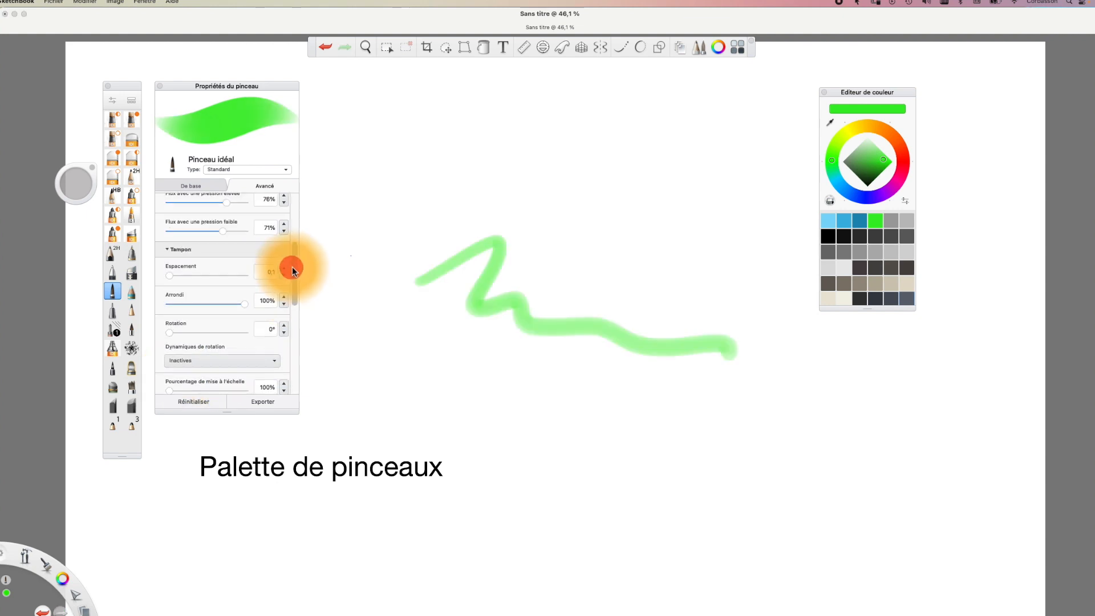
Step: Set the stamp spacing to 10,0 and paint three dotted strokes across the canvas
{"action": "left_click_drag", "start_coordinate": [292, 267], "coordinate": [292, 263]}
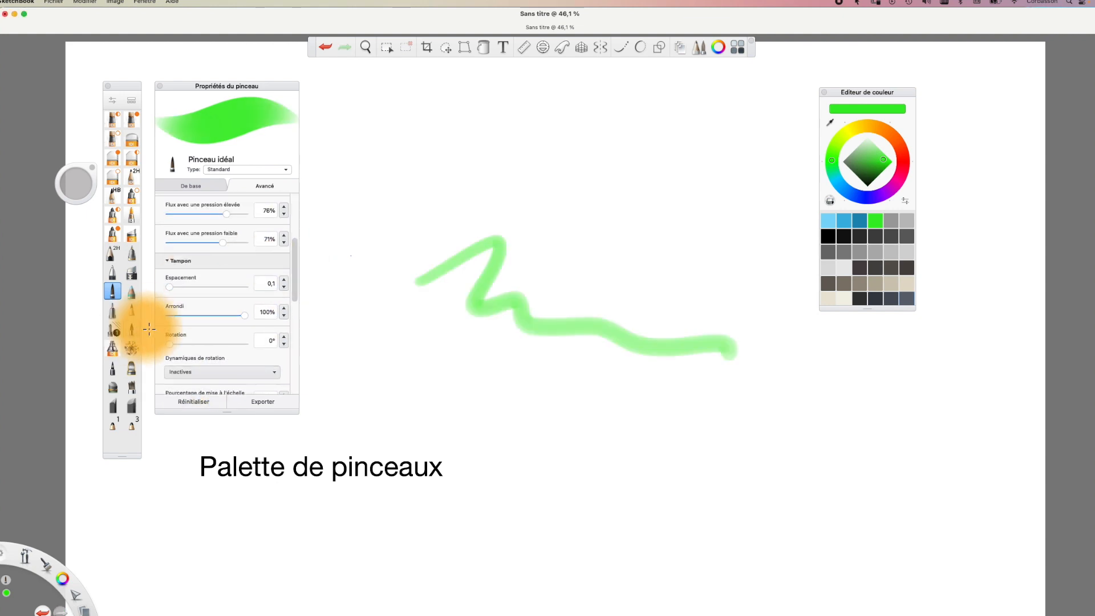
{"action": "left_click_drag", "start_coordinate": [168, 289], "coordinate": [235, 286]}
{"action": "mouse_move", "coordinate": [379, 210]}
{"action": "left_mouse_down"}
{"action": "mouse_move", "coordinate": [452, 183]}
{"action": "mouse_move", "coordinate": [738, 259]}
{"action": "mouse_move", "coordinate": [802, 247]}
{"action": "left_mouse_up"}
{"action": "mouse_move", "coordinate": [452, 437]}
{"action": "left_mouse_down"}
{"action": "mouse_move", "coordinate": [549, 391]}
{"action": "mouse_move", "coordinate": [782, 425]}
{"action": "mouse_move", "coordinate": [833, 403]}
{"action": "left_mouse_up"}
{"action": "left_click_drag", "start_coordinate": [519, 540], "coordinate": [973, 447]}
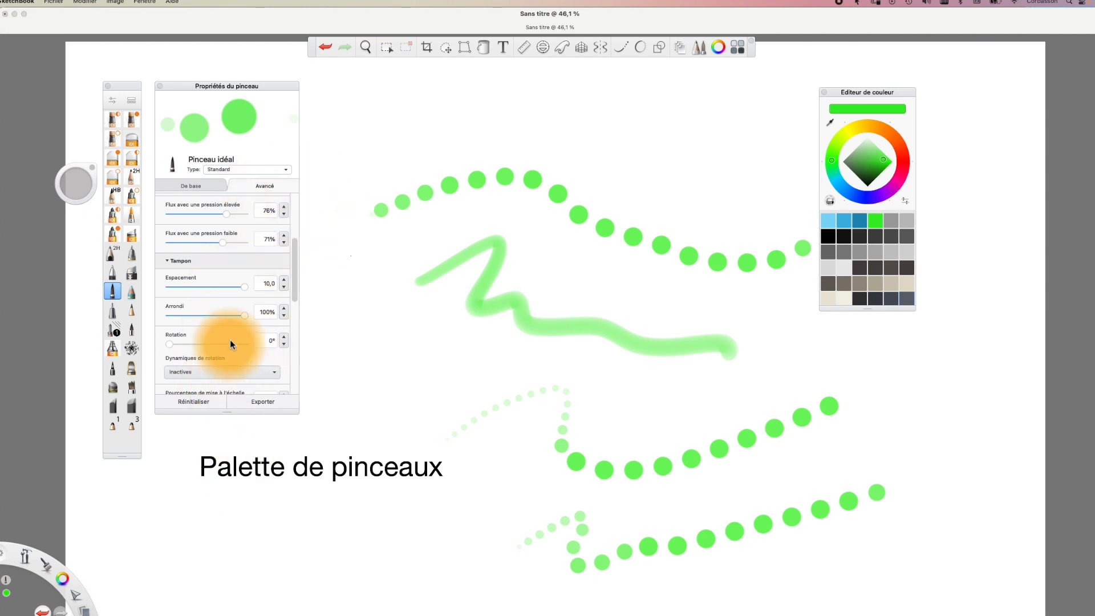
Step: Try different stamp spacing and roundness combinations, bringing spacing back to 0,1 and roundness back to 100%
{"action": "left_click_drag", "start_coordinate": [247, 291], "coordinate": [156, 294]}
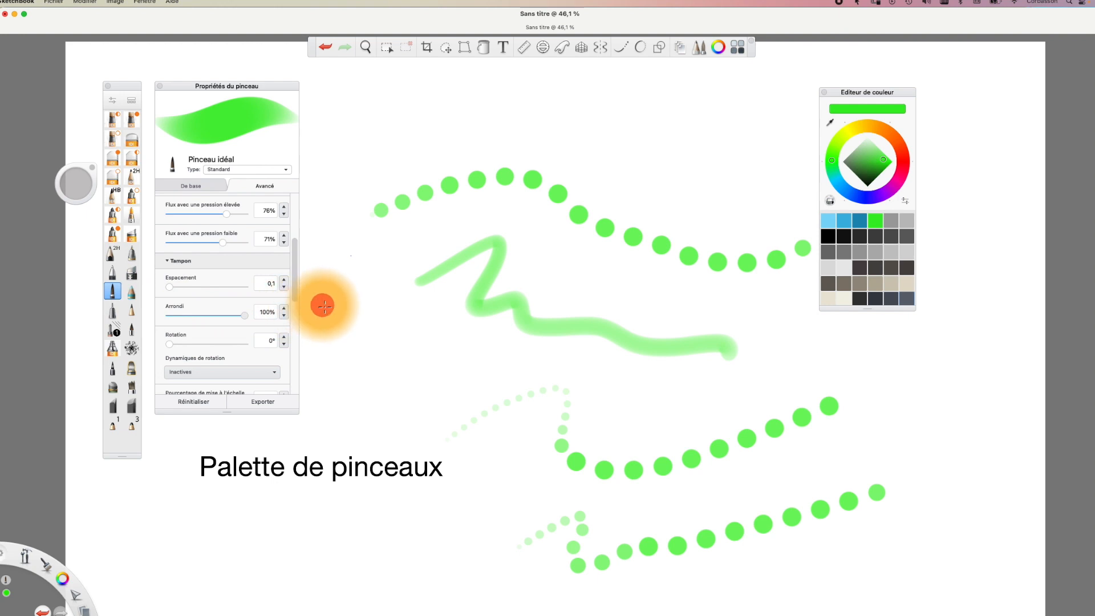
{"action": "mouse_move", "coordinate": [142, 318]}
{"action": "left_mouse_down"}
{"action": "mouse_move", "coordinate": [310, 325]}
{"action": "mouse_move", "coordinate": [294, 335]}
{"action": "left_mouse_up"}
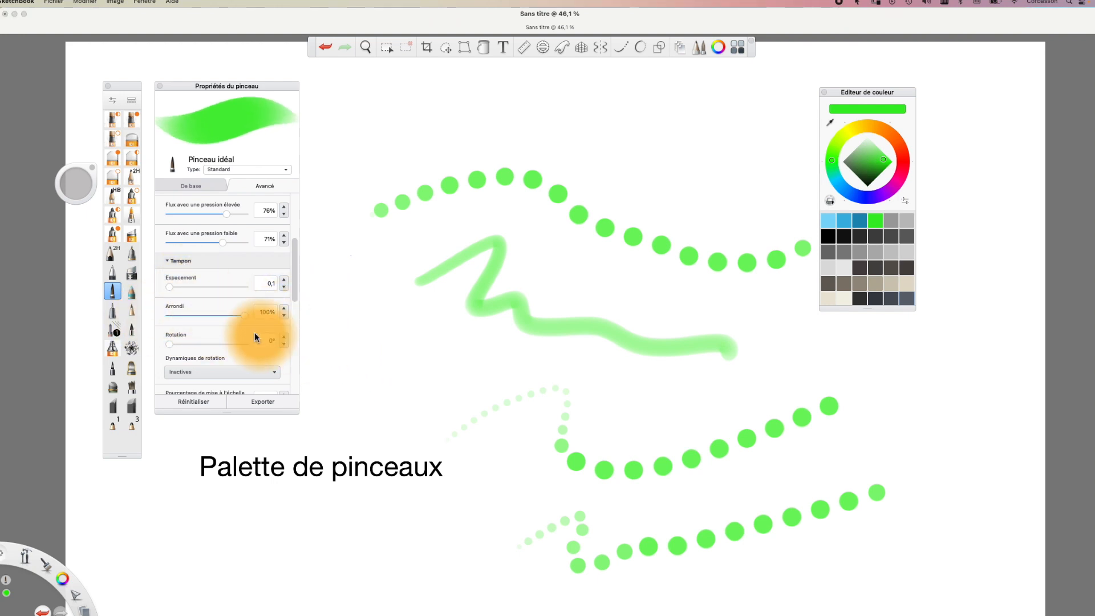
{"action": "left_click", "coordinate": [204, 314]}
{"action": "left_click", "coordinate": [195, 286]}
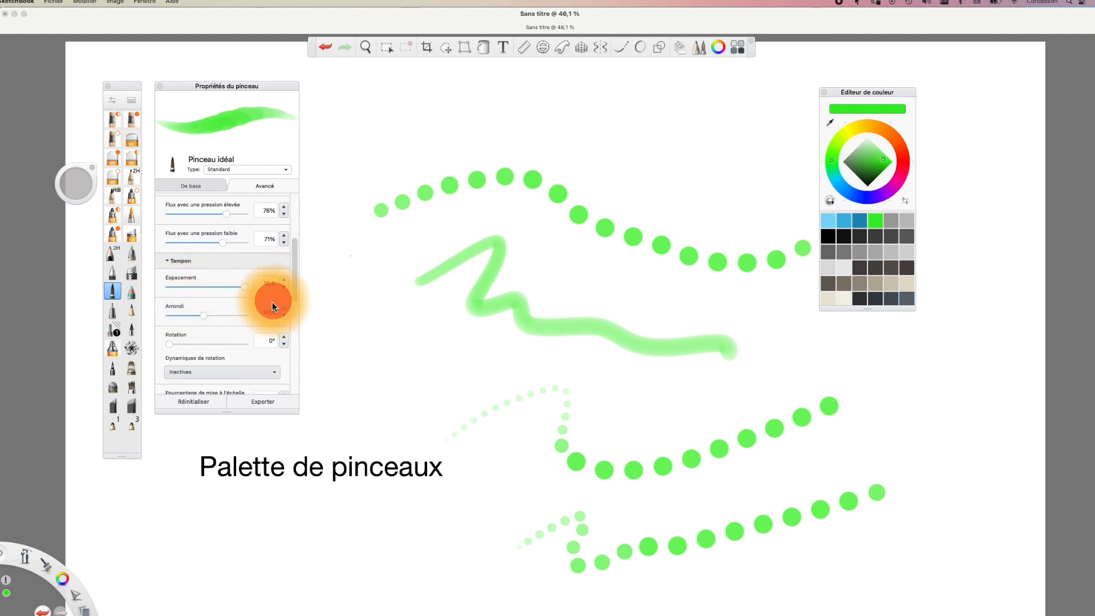
{"action": "left_click_drag", "start_coordinate": [174, 321], "coordinate": [269, 322]}
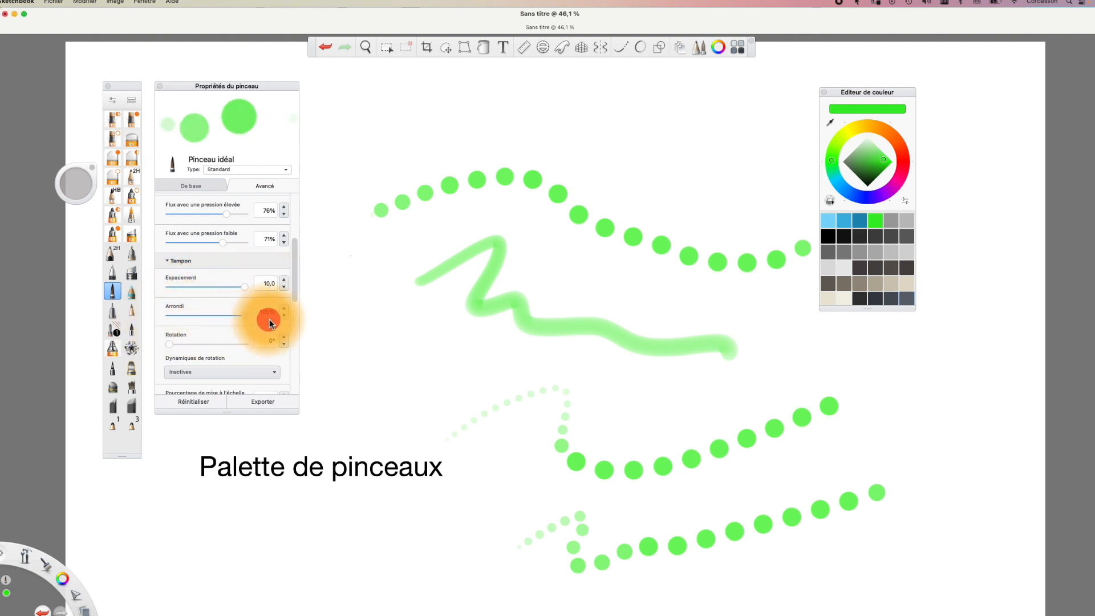
{"action": "mouse_move", "coordinate": [244, 286]}
{"action": "left_mouse_down"}
{"action": "mouse_move", "coordinate": [144, 295]}
{"action": "mouse_move", "coordinate": [281, 286]}
{"action": "left_mouse_up"}
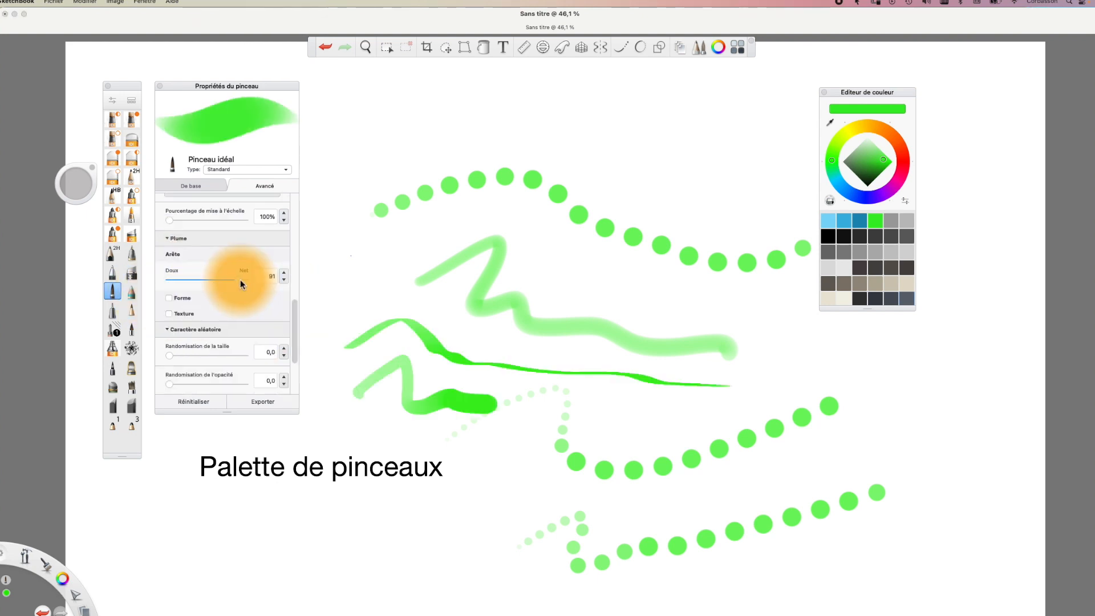
Step: Set the brush's edge hardness to 0 and paint a soft-edged stroke along the upper part of the canvas
{"action": "left_click_drag", "start_coordinate": [237, 278], "coordinate": [172, 278]}
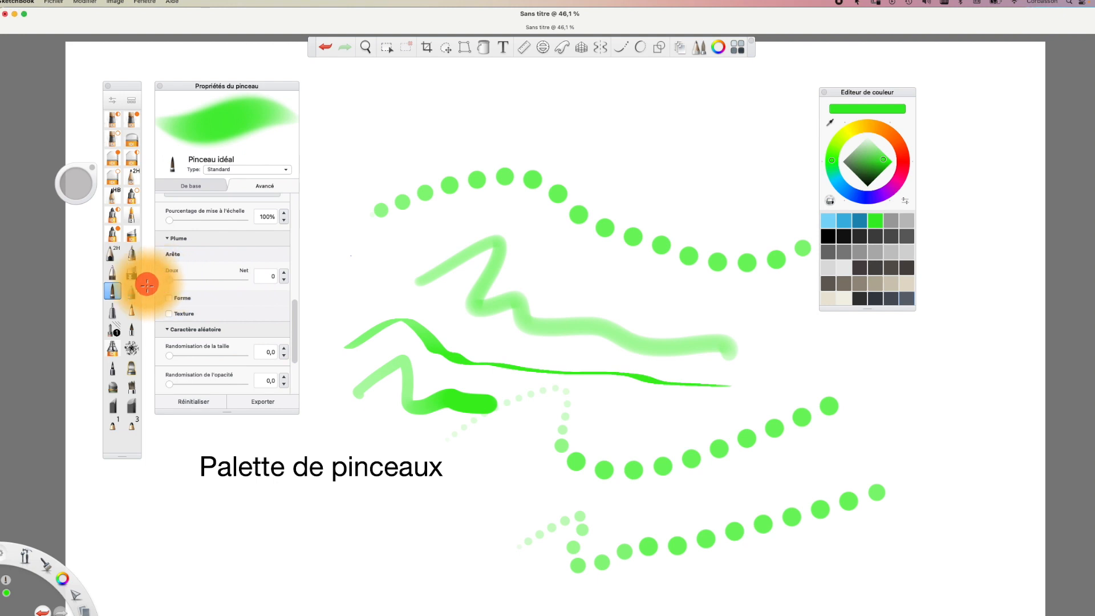
{"action": "left_click", "coordinate": [113, 285]}
{"action": "mouse_move", "coordinate": [337, 162]}
{"action": "left_mouse_down"}
{"action": "mouse_move", "coordinate": [381, 142]}
{"action": "mouse_move", "coordinate": [469, 170]}
{"action": "mouse_move", "coordinate": [609, 147]}
{"action": "mouse_move", "coordinate": [743, 150]}
{"action": "left_mouse_up"}
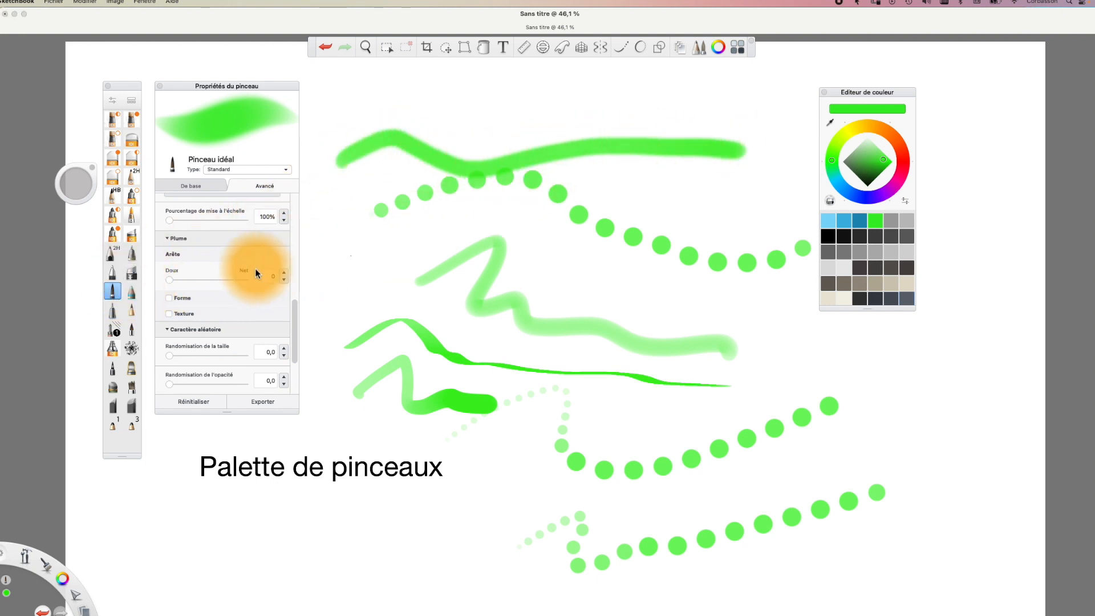
Step: Switch to the Camouflage brush, set its stamp roundness to 1% and paint a diagonal furry band over the strokes
{"action": "left_click", "coordinate": [168, 298]}
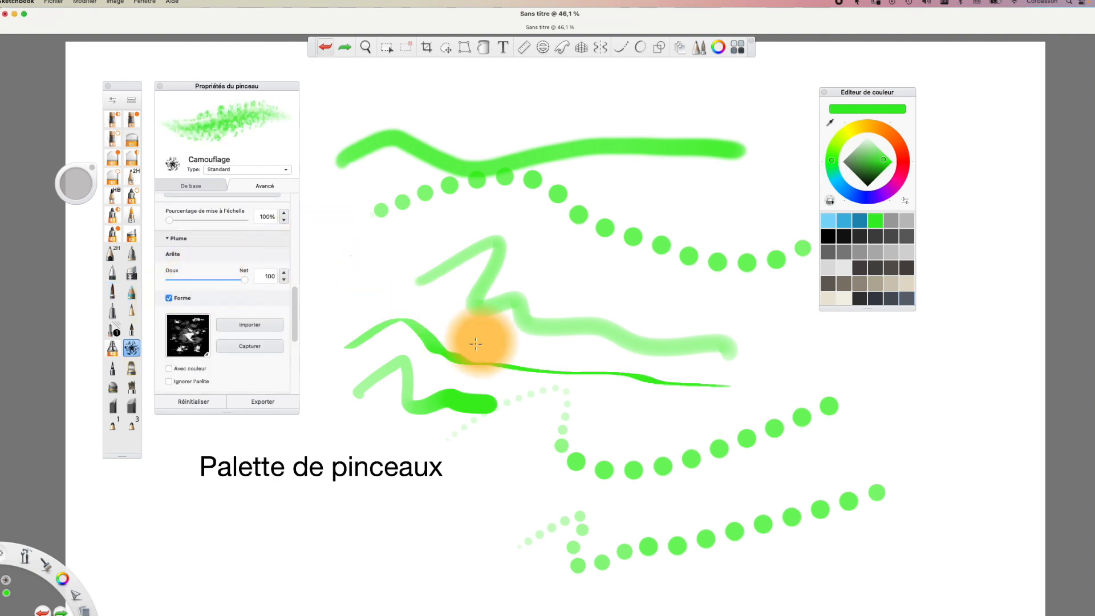
{"action": "scroll", "coordinate": [297, 248], "scroll_direction": "up", "scroll_amount": 6}
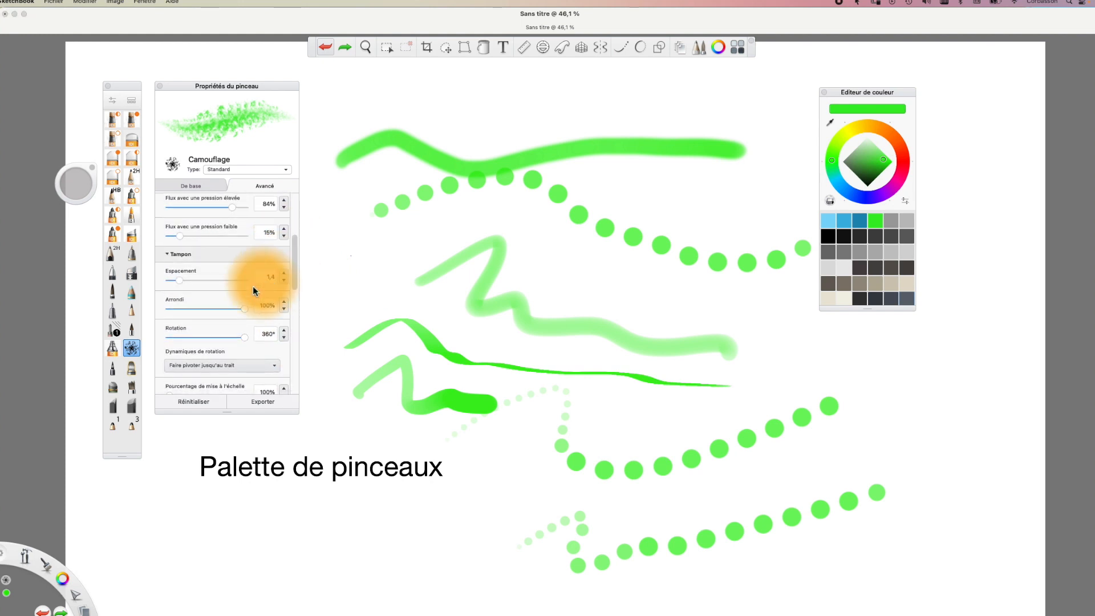
{"action": "mouse_move", "coordinate": [184, 313]}
{"action": "left_mouse_down"}
{"action": "mouse_move", "coordinate": [139, 313]}
{"action": "mouse_move", "coordinate": [264, 308]}
{"action": "mouse_move", "coordinate": [330, 271]}
{"action": "mouse_move", "coordinate": [415, 299]}
{"action": "mouse_move", "coordinate": [262, 292]}
{"action": "left_mouse_up"}
{"action": "left_click_drag", "start_coordinate": [179, 308], "coordinate": [127, 313]}
{"action": "mouse_move", "coordinate": [456, 268]}
{"action": "left_mouse_down"}
{"action": "mouse_move", "coordinate": [484, 244]}
{"action": "mouse_move", "coordinate": [627, 387]}
{"action": "left_mouse_up"}
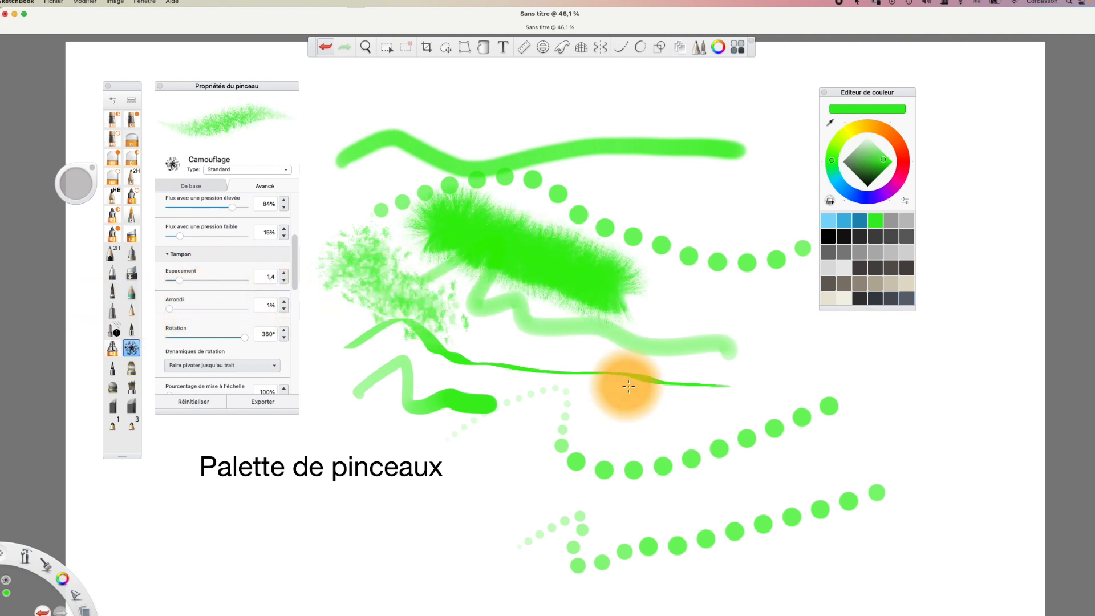
Step: Set the Camouflage brush's roundness to 100% and paint a leafy band across the upper part of the canvas
{"action": "left_click_drag", "start_coordinate": [216, 317], "coordinate": [249, 308]}
{"action": "mouse_move", "coordinate": [434, 140]}
{"action": "left_mouse_down"}
{"action": "mouse_move", "coordinate": [403, 110]}
{"action": "mouse_move", "coordinate": [569, 134]}
{"action": "mouse_move", "coordinate": [655, 117]}
{"action": "mouse_move", "coordinate": [393, 108]}
{"action": "left_mouse_up"}
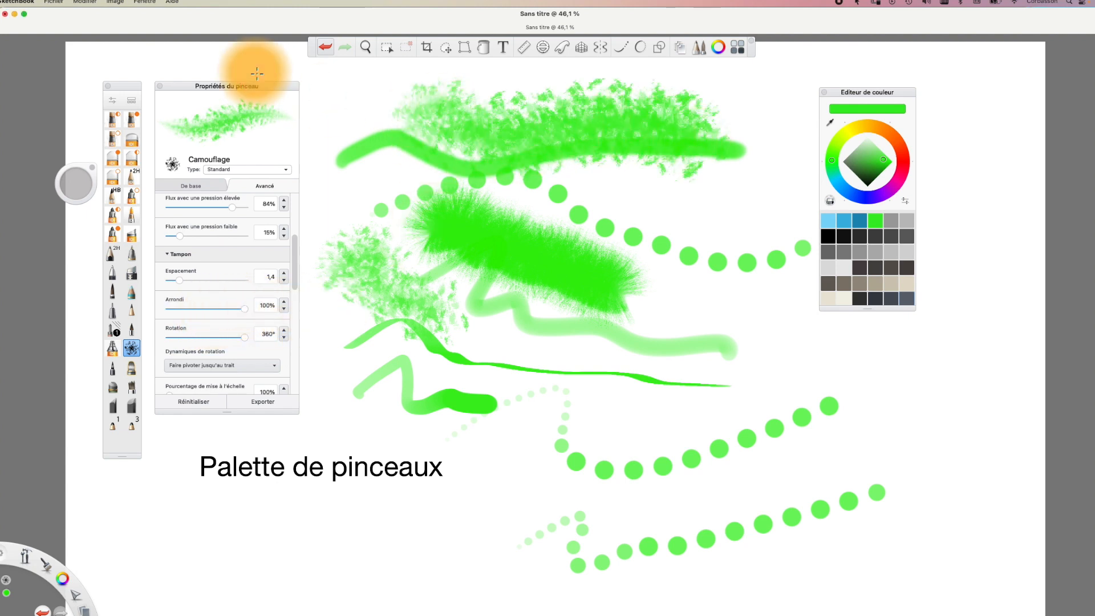
Step: Undo all the remaining test strokes, from the leafy bands back to the first zigzag stroke
{"action": "left_click", "coordinate": [328, 54]}
{"action": "double_click", "coordinate": [327, 54]}
{"action": "left_click", "coordinate": [326, 54]}
{"action": "left_click", "coordinate": [325, 53]}
{"action": "left_click", "coordinate": [326, 53]}
{"action": "left_click", "coordinate": [325, 53]}
{"action": "left_click", "coordinate": [325, 53]}
{"action": "left_click", "coordinate": [324, 52]}
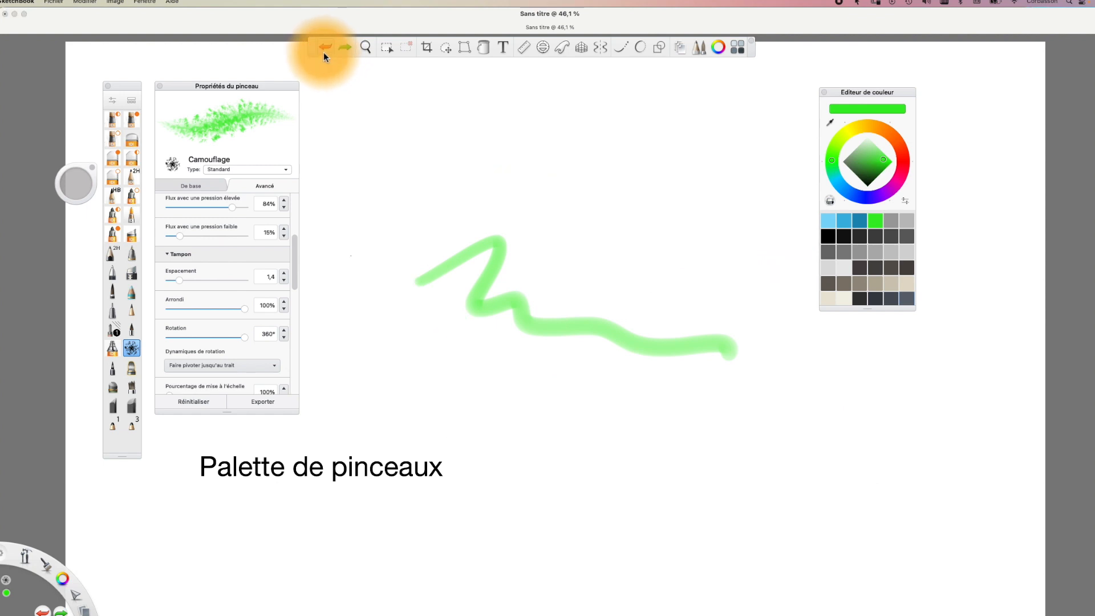
{"action": "left_click", "coordinate": [326, 44]}
Step: Paint a Camouflage stroke across the middle of the canvas and bring up the brush's nib edge and shape settings
{"action": "mouse_move", "coordinate": [368, 288]}
{"action": "left_mouse_down"}
{"action": "mouse_move", "coordinate": [579, 320]}
{"action": "mouse_move", "coordinate": [701, 368]}
{"action": "left_mouse_up"}
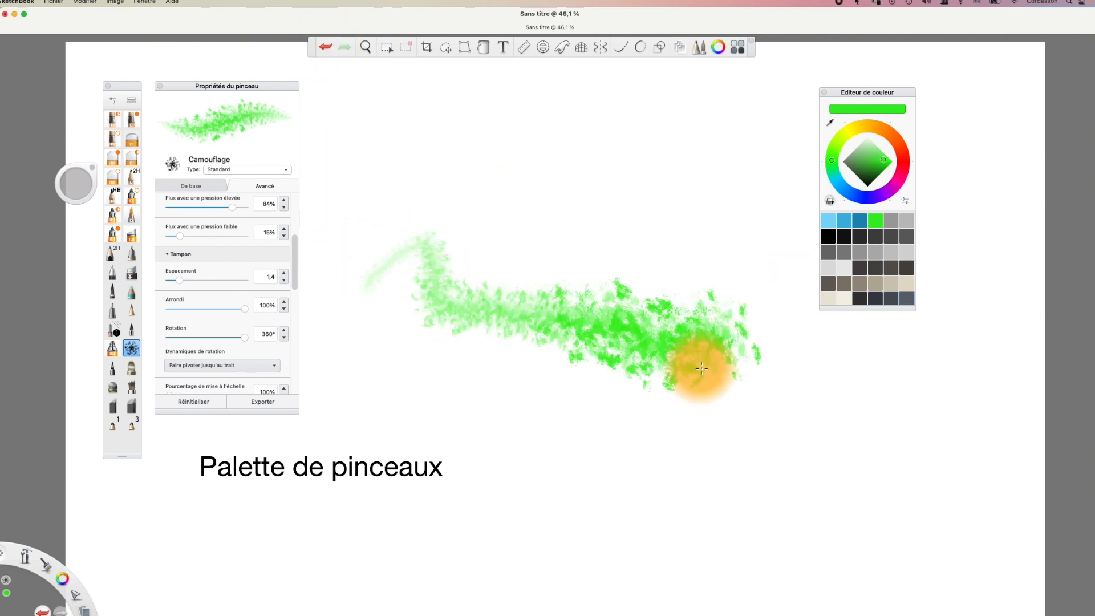
{"action": "left_click_drag", "start_coordinate": [294, 275], "coordinate": [291, 333]}
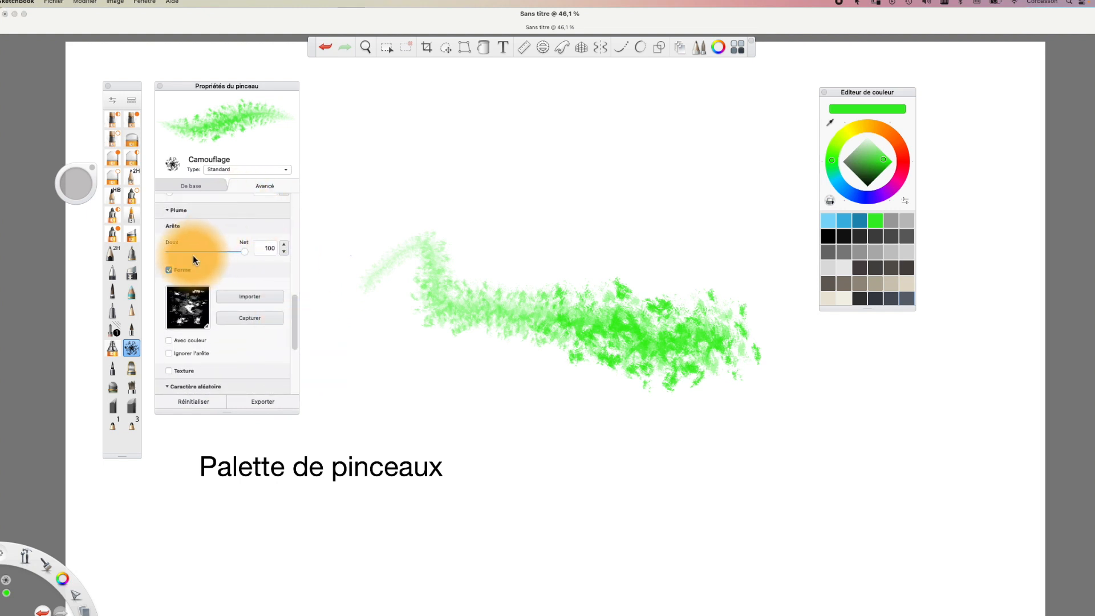
Step: Soften the Camouflage brush's nib edge fully towards Doux and paint a test stroke diagonally below the first one
{"action": "left_click_drag", "start_coordinate": [170, 252], "coordinate": [114, 253]}
{"action": "mouse_move", "coordinate": [381, 374]}
{"action": "left_mouse_down"}
{"action": "mouse_move", "coordinate": [511, 447]}
{"action": "mouse_move", "coordinate": [808, 498]}
{"action": "left_mouse_up"}
{"action": "left_click", "coordinate": [570, 242]}
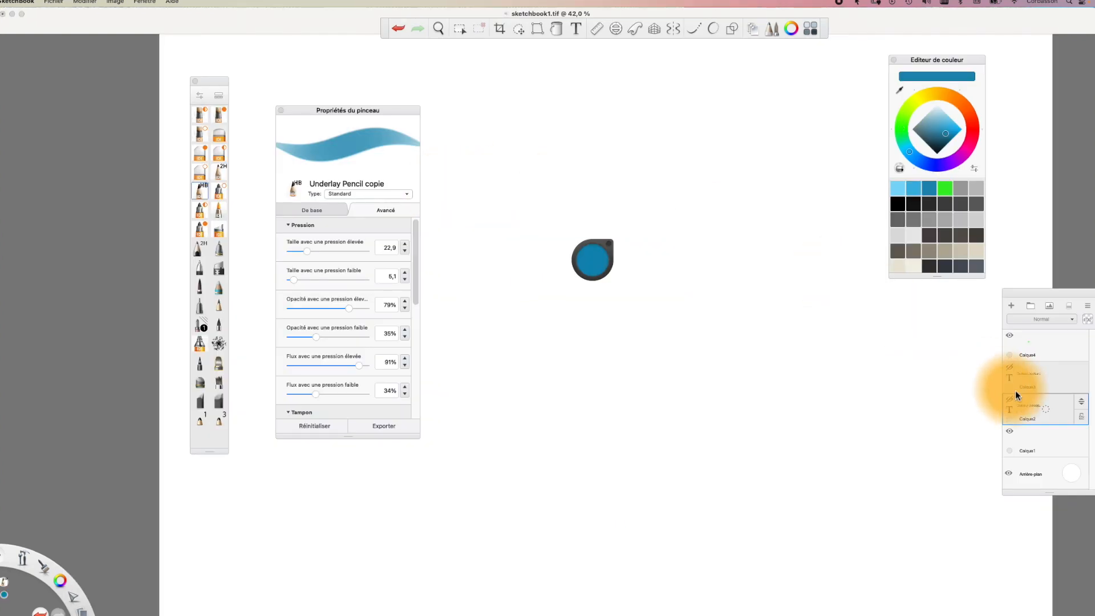
Step: On layer Calque4, draw a blue arrow pointing at the brush type setting and look through the available types
{"action": "left_click", "coordinate": [1037, 359]}
{"action": "mouse_move", "coordinate": [603, 140]}
{"action": "left_mouse_down"}
{"action": "mouse_move", "coordinate": [447, 184]}
{"action": "mouse_move", "coordinate": [481, 191]}
{"action": "left_mouse_up"}
{"action": "left_click", "coordinate": [381, 193]}
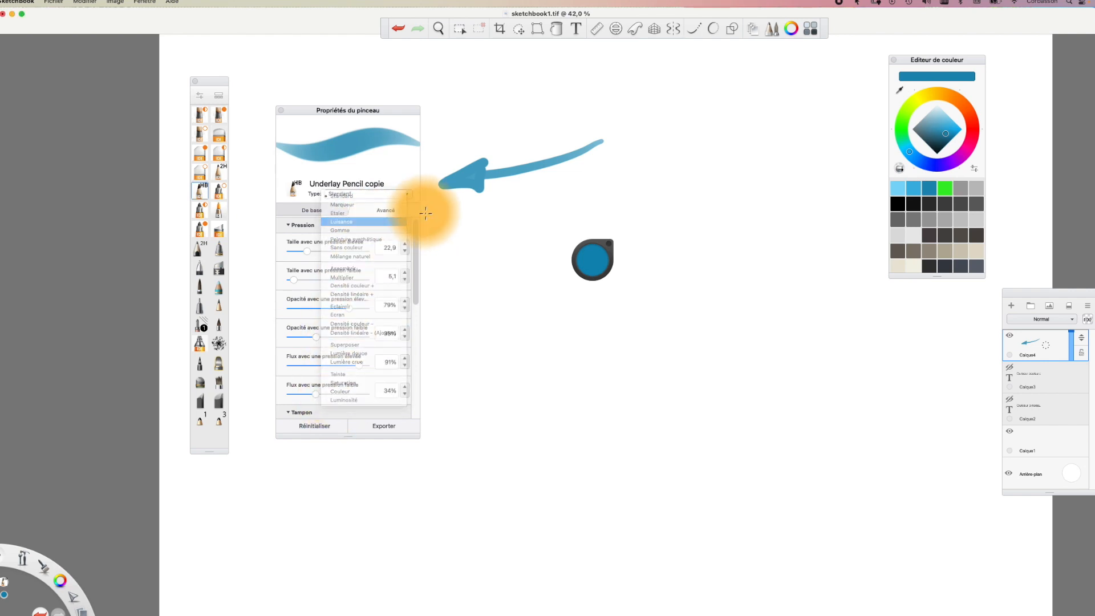
{"action": "left_click", "coordinate": [388, 196]}
Step: Set the Underlay Pencil copie brush type to Marqueur and paint a rising diagonal stroke below the arrow
{"action": "left_click", "coordinate": [354, 198]}
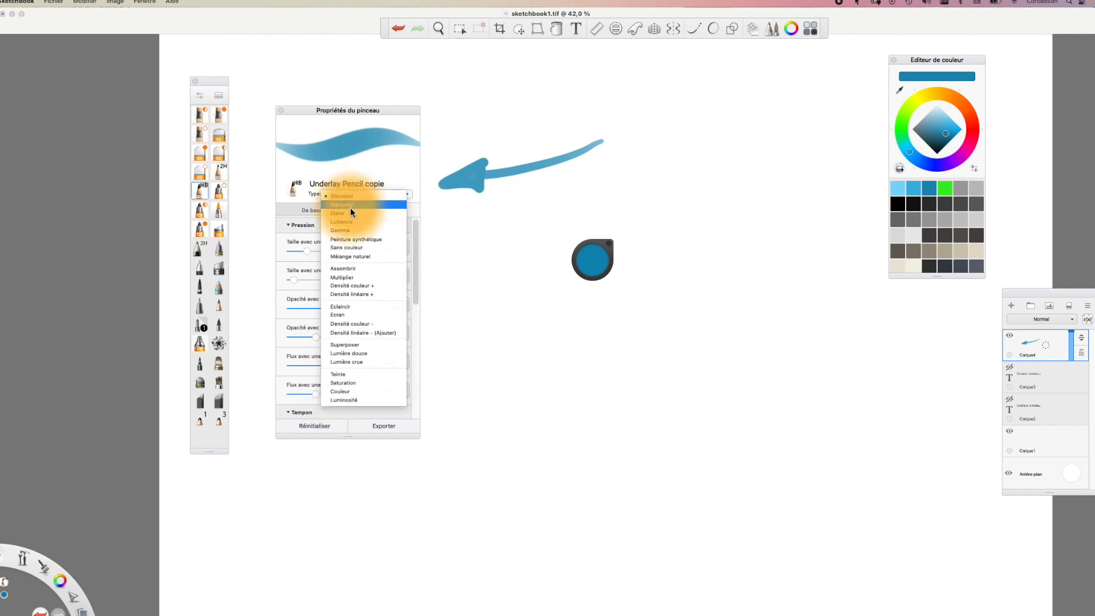
{"action": "left_click", "coordinate": [355, 210]}
{"action": "left_click_drag", "start_coordinate": [489, 245], "coordinate": [709, 180]}
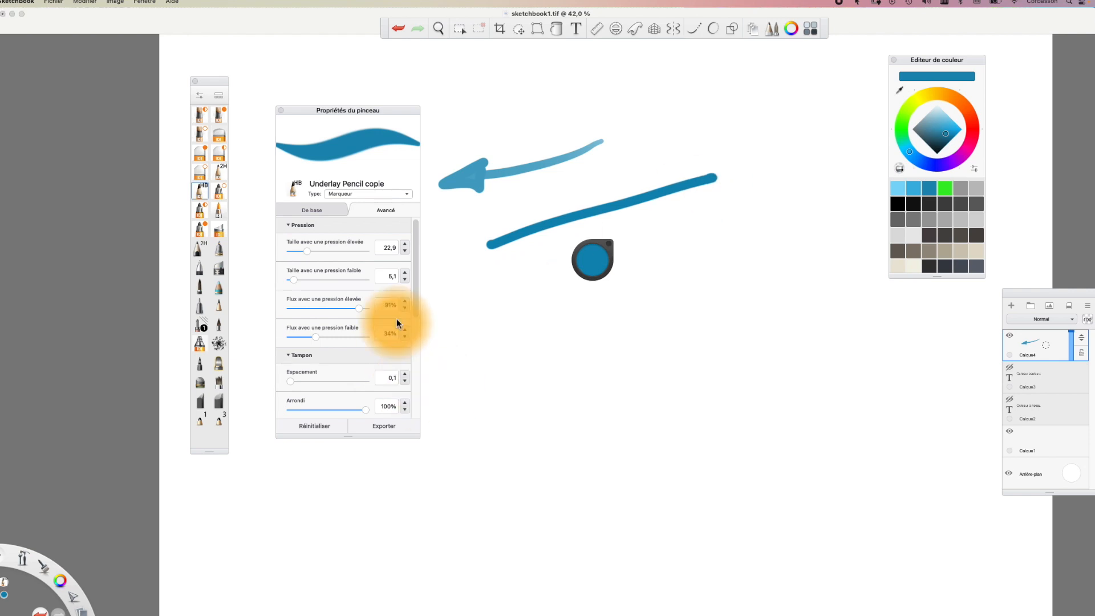
Step: Set the brush type to Etaler and smear the lower end of the marker stroke
{"action": "left_click", "coordinate": [388, 195]}
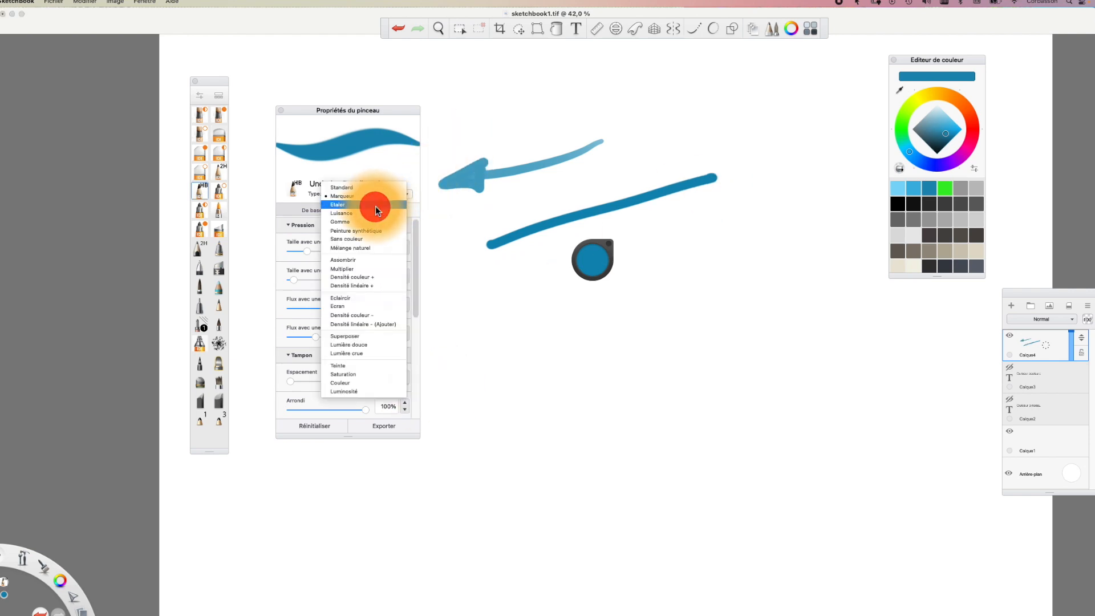
{"action": "left_click", "coordinate": [374, 205]}
{"action": "mouse_move", "coordinate": [469, 255]}
{"action": "left_mouse_down"}
{"action": "mouse_move", "coordinate": [550, 208]}
{"action": "mouse_move", "coordinate": [679, 176]}
{"action": "left_mouse_up"}
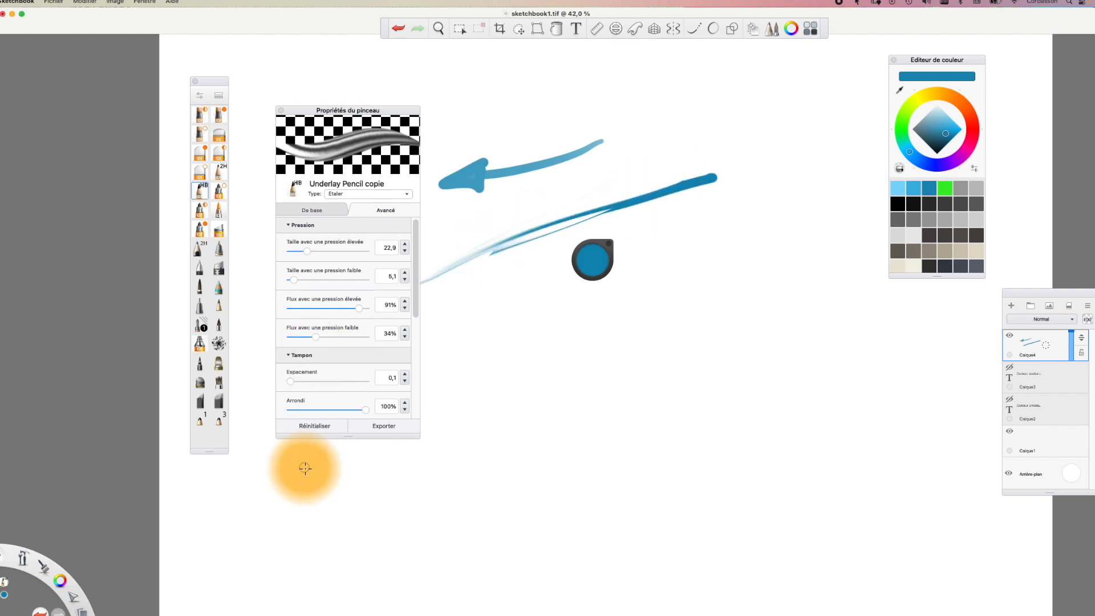
Step: Set the brush type to Luisance and paint glowing lines over the arrow and the diagonal marker stroke
{"action": "left_click", "coordinate": [376, 195]}
{"action": "left_click", "coordinate": [377, 205]}
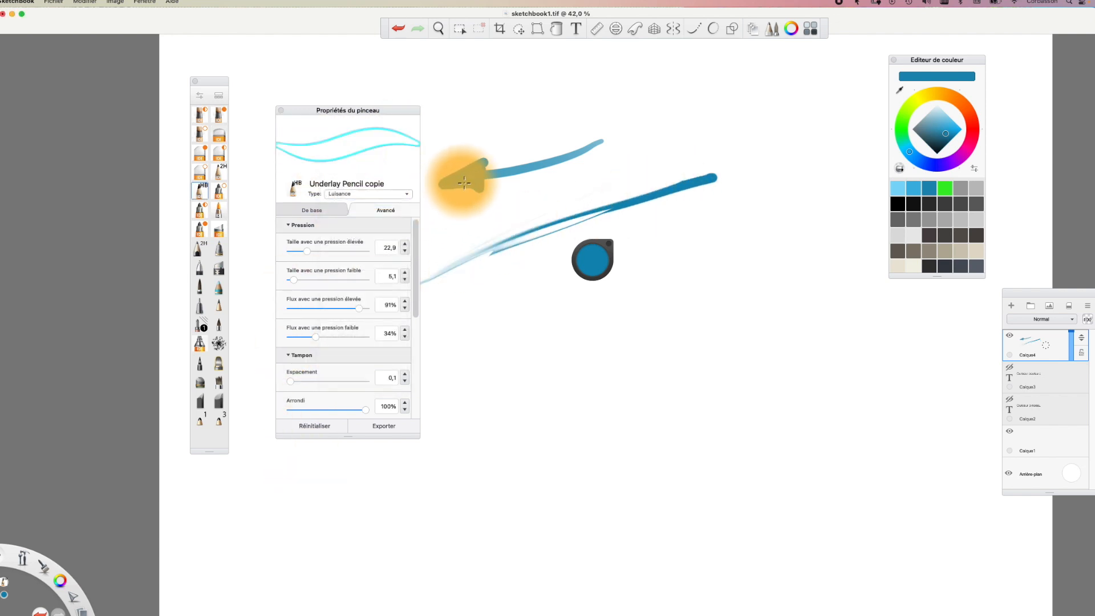
{"action": "mouse_move", "coordinate": [478, 177]}
{"action": "left_mouse_down"}
{"action": "mouse_move", "coordinate": [525, 166]}
{"action": "mouse_move", "coordinate": [502, 169]}
{"action": "left_mouse_up"}
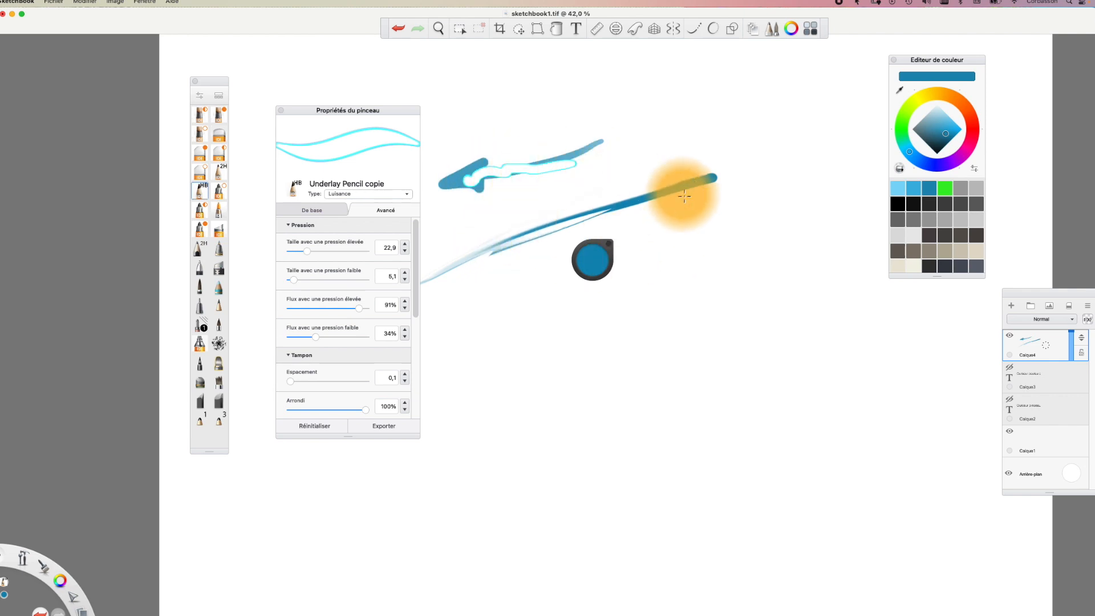
{"action": "left_click_drag", "start_coordinate": [691, 186], "coordinate": [466, 271]}
{"action": "mouse_move", "coordinate": [480, 181]}
{"action": "left_mouse_down"}
{"action": "mouse_move", "coordinate": [469, 176]}
{"action": "mouse_move", "coordinate": [491, 264]}
{"action": "left_mouse_up"}
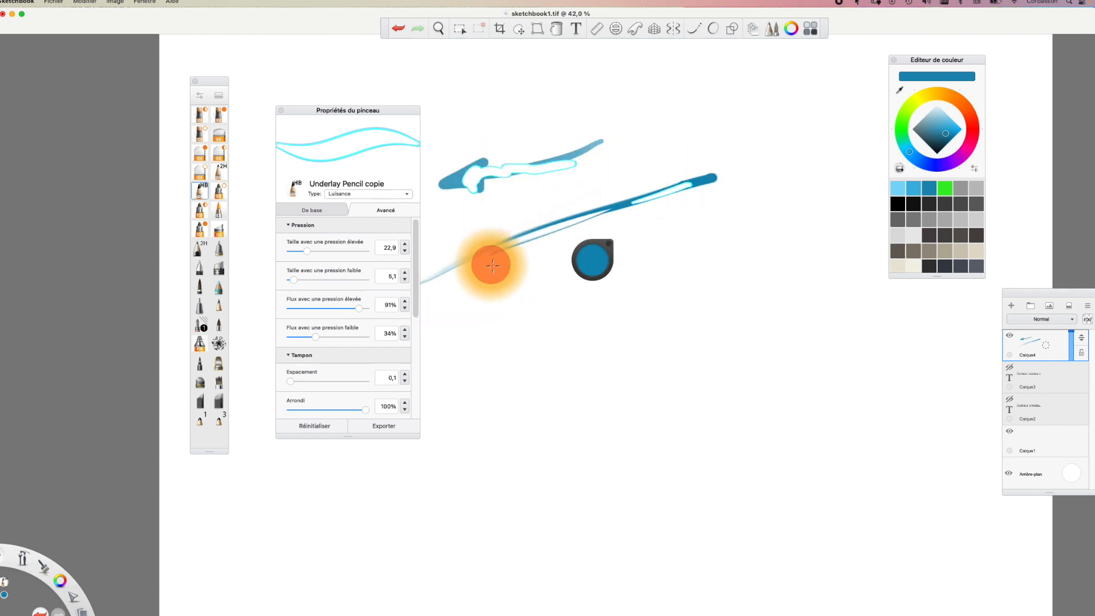
Step: Set the brush type to Gomme and erase across the arrowhead and the lower part of the diagonal stroke
{"action": "left_click", "coordinate": [379, 194]}
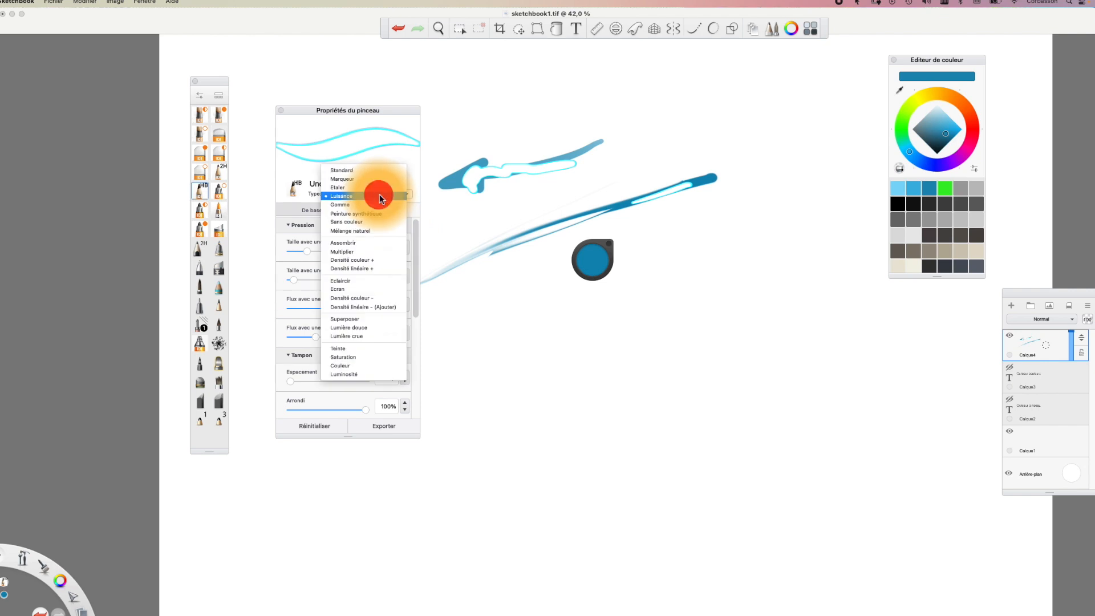
{"action": "left_click", "coordinate": [379, 204]}
{"action": "mouse_move", "coordinate": [471, 175]}
{"action": "left_mouse_down"}
{"action": "mouse_move", "coordinate": [465, 213]}
{"action": "mouse_move", "coordinate": [504, 249]}
{"action": "left_mouse_up"}
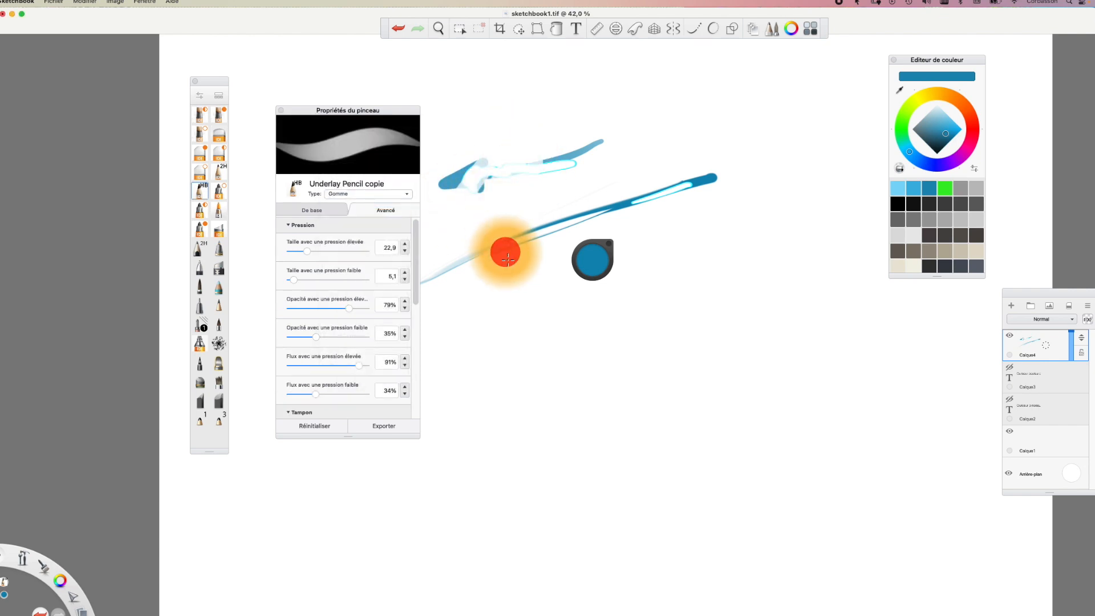
Step: Set the brush type to Peinture synthétique and paint a stroke between the arrow and the diagonal stroke
{"action": "left_click", "coordinate": [368, 194]}
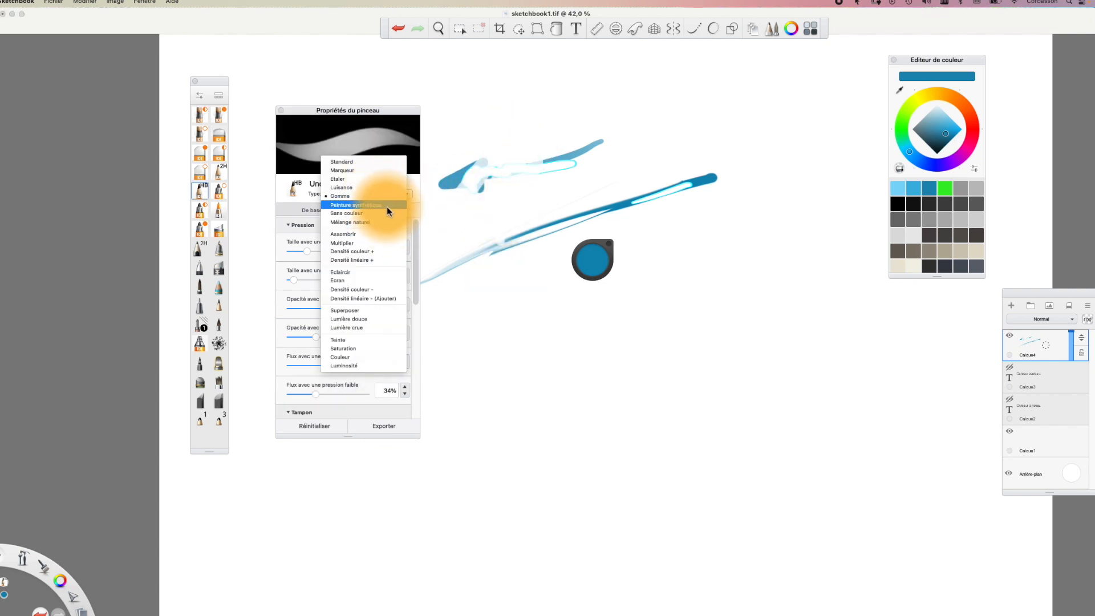
{"action": "left_click", "coordinate": [379, 207]}
{"action": "mouse_move", "coordinate": [432, 233]}
{"action": "left_mouse_down"}
{"action": "mouse_move", "coordinate": [459, 225]}
{"action": "mouse_move", "coordinate": [452, 249]}
{"action": "mouse_move", "coordinate": [582, 215]}
{"action": "left_mouse_up"}
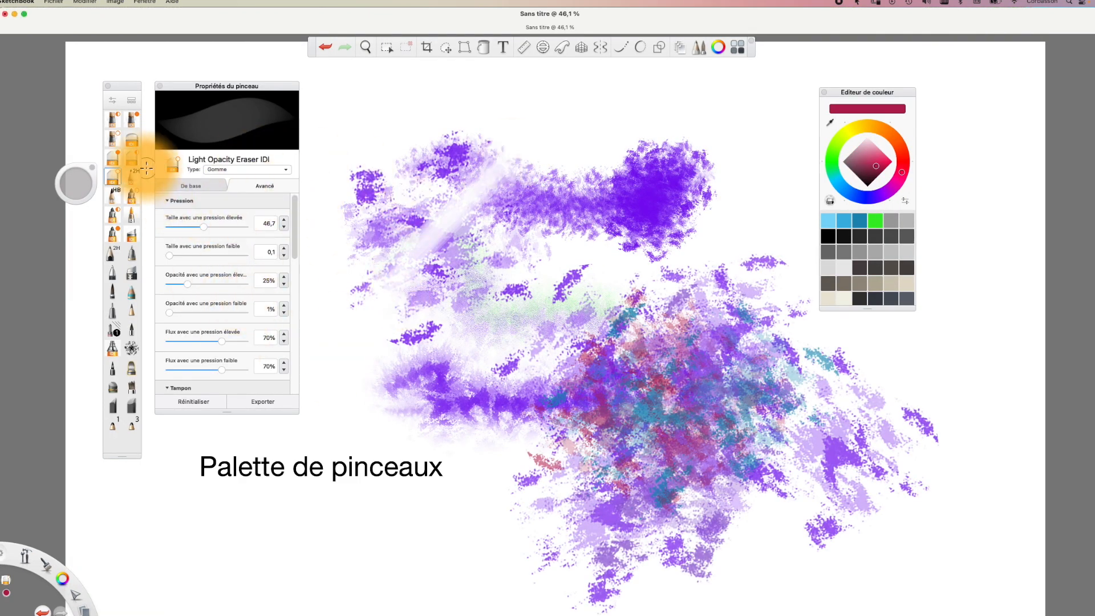
Step: Erase diagonal bands through the purple strokes with the Pressure Sensitive Eraser and a wide clean band with the Sharp Eraser
{"action": "mouse_move", "coordinate": [391, 384]}
{"action": "left_mouse_down"}
{"action": "mouse_move", "coordinate": [611, 159]}
{"action": "mouse_move", "coordinate": [391, 384]}
{"action": "left_mouse_up"}
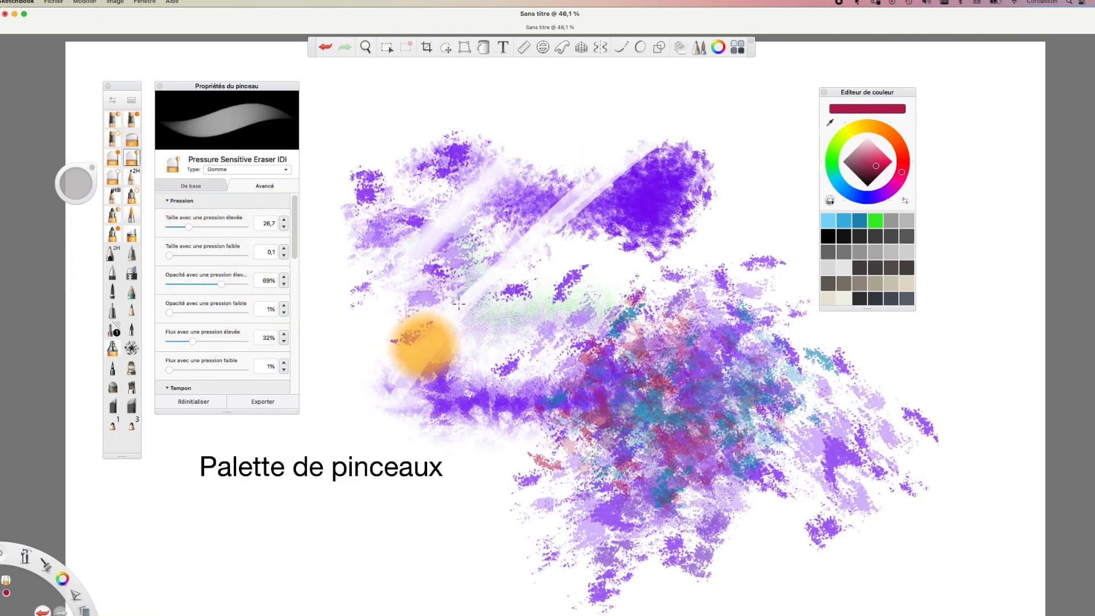
{"action": "left_click_drag", "start_coordinate": [518, 251], "coordinate": [391, 394]}
{"action": "left_click", "coordinate": [115, 158]}
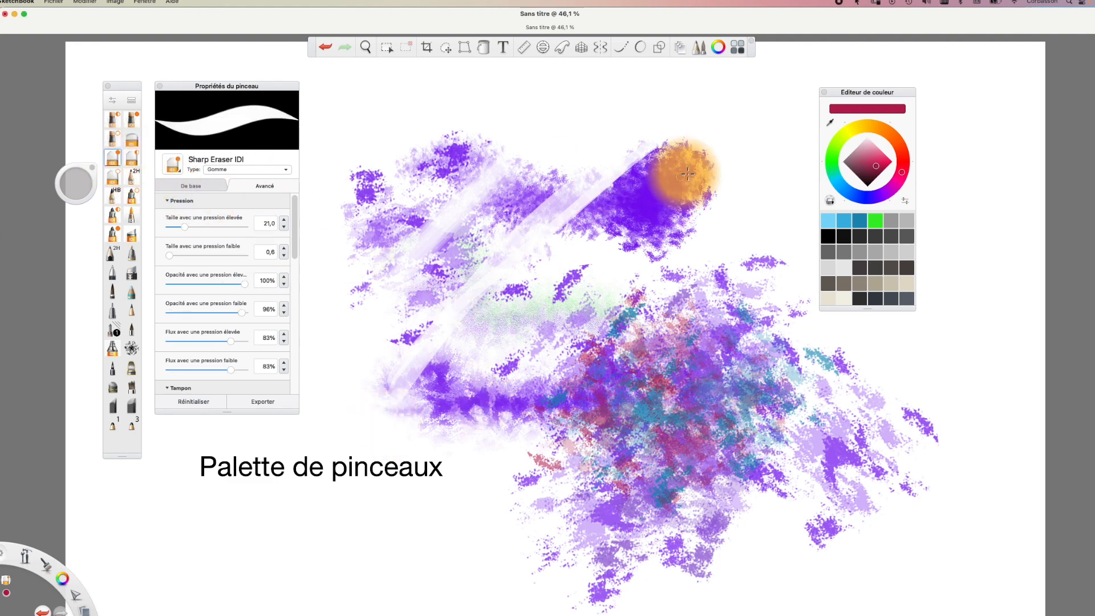
{"action": "left_click_drag", "start_coordinate": [711, 167], "coordinate": [485, 427]}
{"action": "mouse_move", "coordinate": [593, 249]}
{"action": "left_mouse_down"}
{"action": "mouse_move", "coordinate": [751, 115]}
{"action": "mouse_move", "coordinate": [515, 354]}
{"action": "mouse_move", "coordinate": [455, 468]}
{"action": "left_mouse_up"}
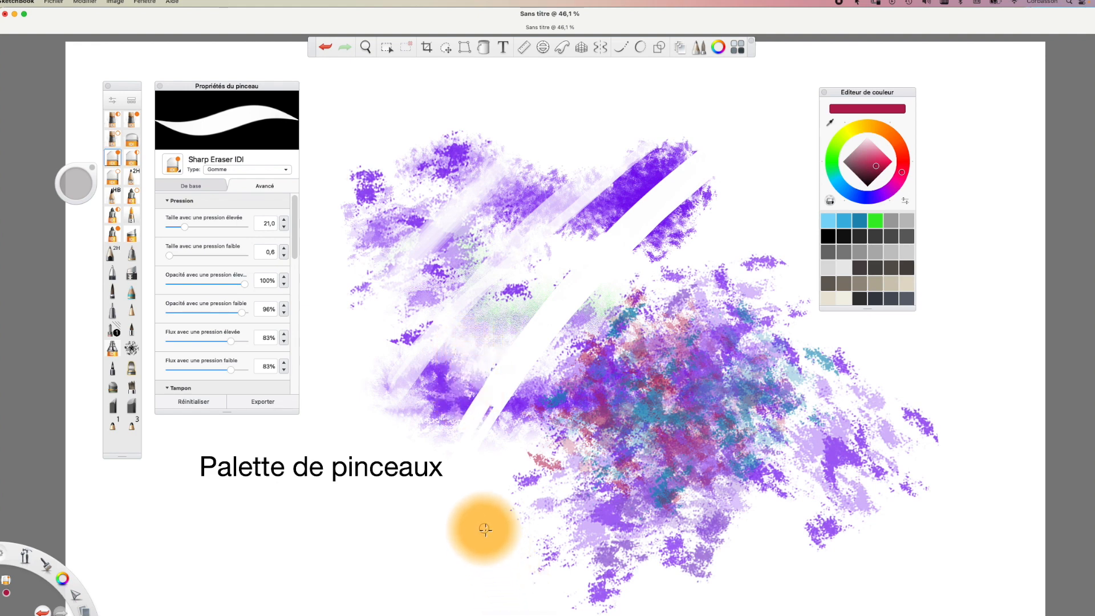
Step: Move the brush puck above the purple strokes and use it to resize the Sharp Eraser to 70.8 and back down to 19.0
{"action": "mouse_move", "coordinate": [77, 167]}
{"action": "left_mouse_down"}
{"action": "mouse_move", "coordinate": [395, 89]}
{"action": "mouse_move", "coordinate": [397, 107]}
{"action": "left_mouse_up"}
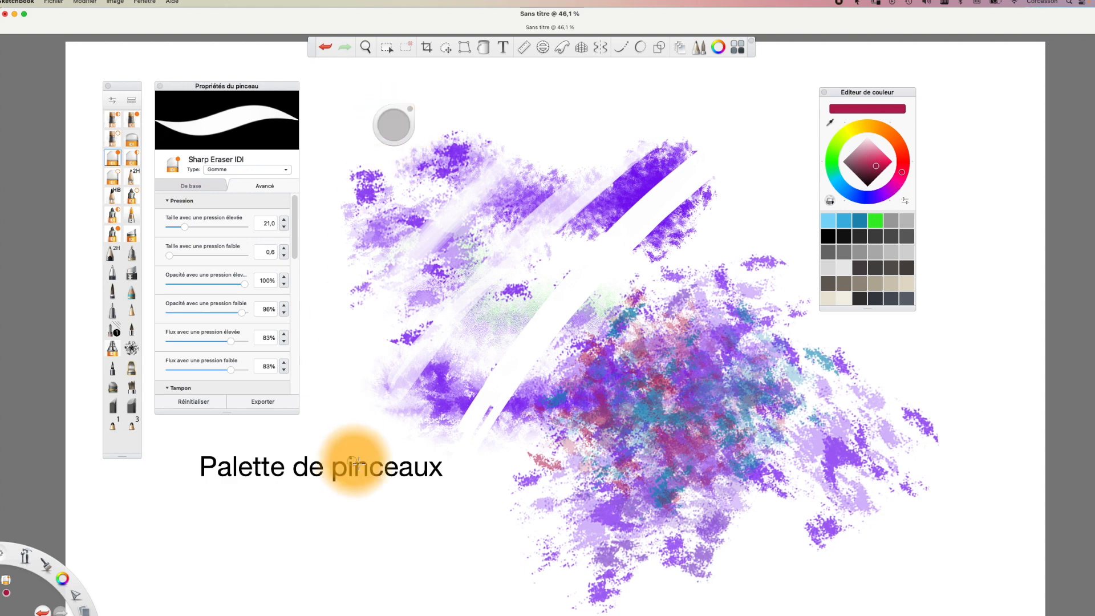
{"action": "left_click_drag", "start_coordinate": [390, 125], "coordinate": [679, 108]}
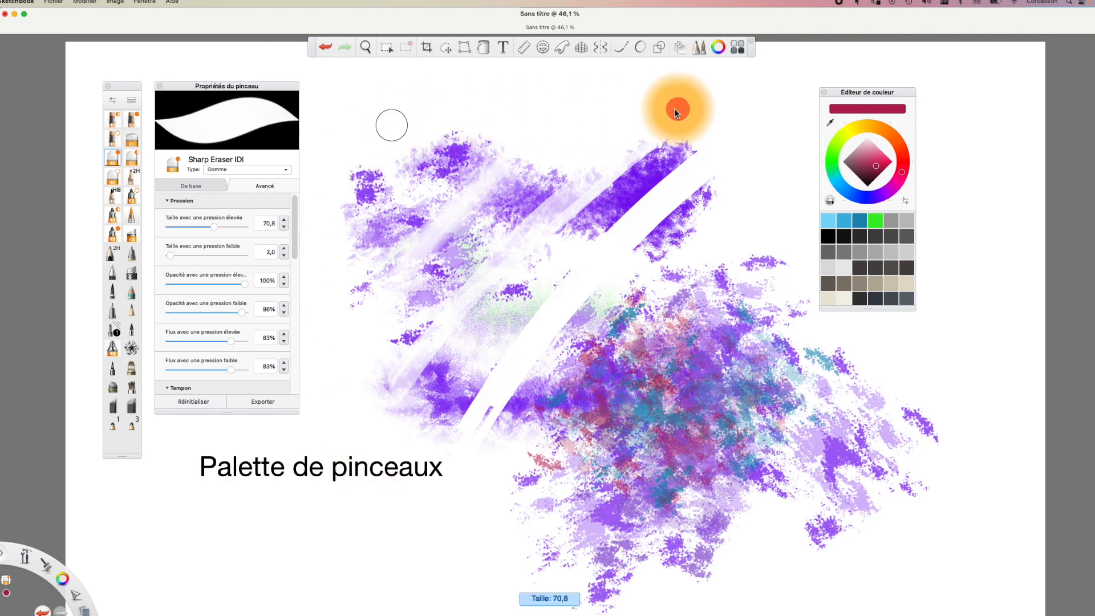
{"action": "left_click_drag", "start_coordinate": [395, 130], "coordinate": [383, 132]}
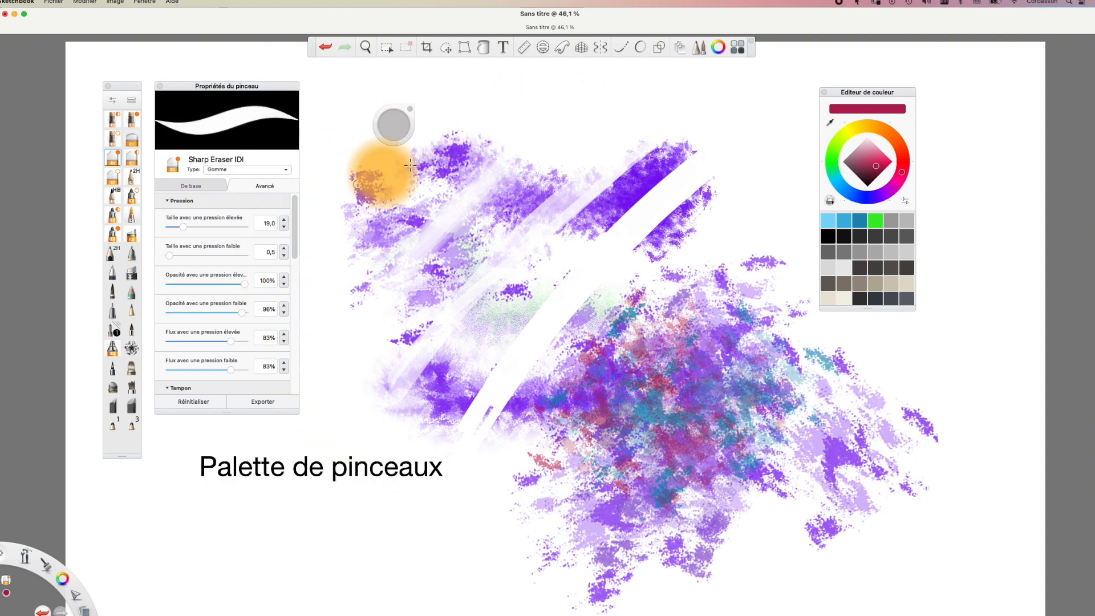
Step: With the Underlay Pencil copie brush in bright green, draw an arrow to the puck, handwrite an underlined "Autre Vidéo" and start a word below
{"action": "left_click", "coordinate": [113, 197]}
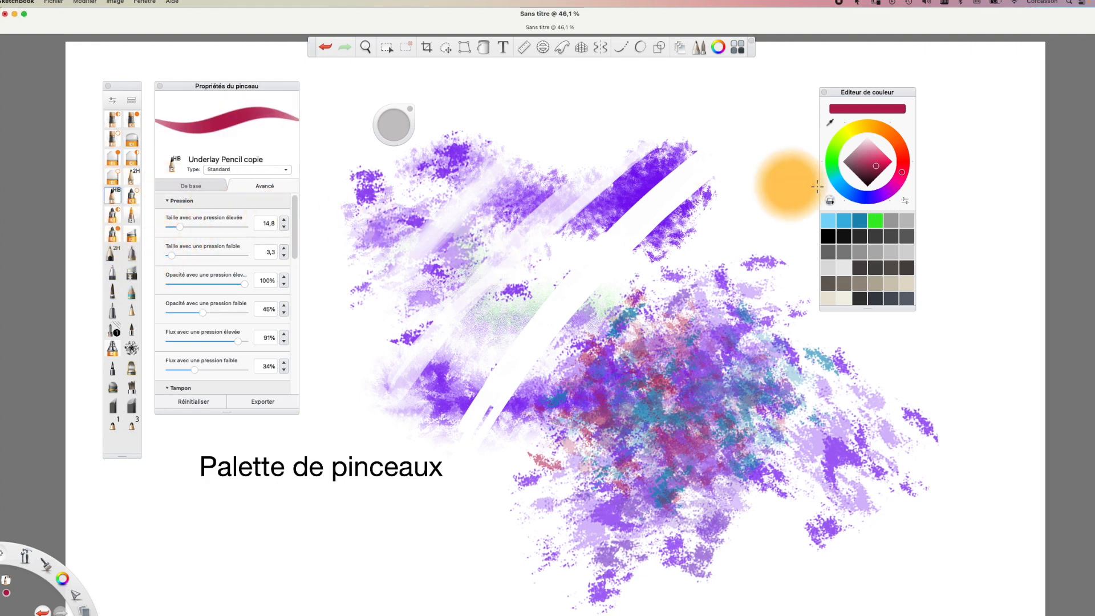
{"action": "left_click", "coordinate": [876, 220]}
{"action": "left_click_drag", "start_coordinate": [488, 98], "coordinate": [431, 123]}
{"action": "left_click_drag", "start_coordinate": [513, 142], "coordinate": [540, 136]}
{"action": "left_click_drag", "start_coordinate": [546, 117], "coordinate": [778, 105]}
{"action": "mouse_move", "coordinate": [742, 171]}
{"action": "left_mouse_down"}
{"action": "mouse_move", "coordinate": [758, 171]}
{"action": "mouse_move", "coordinate": [781, 223]}
{"action": "left_mouse_up"}
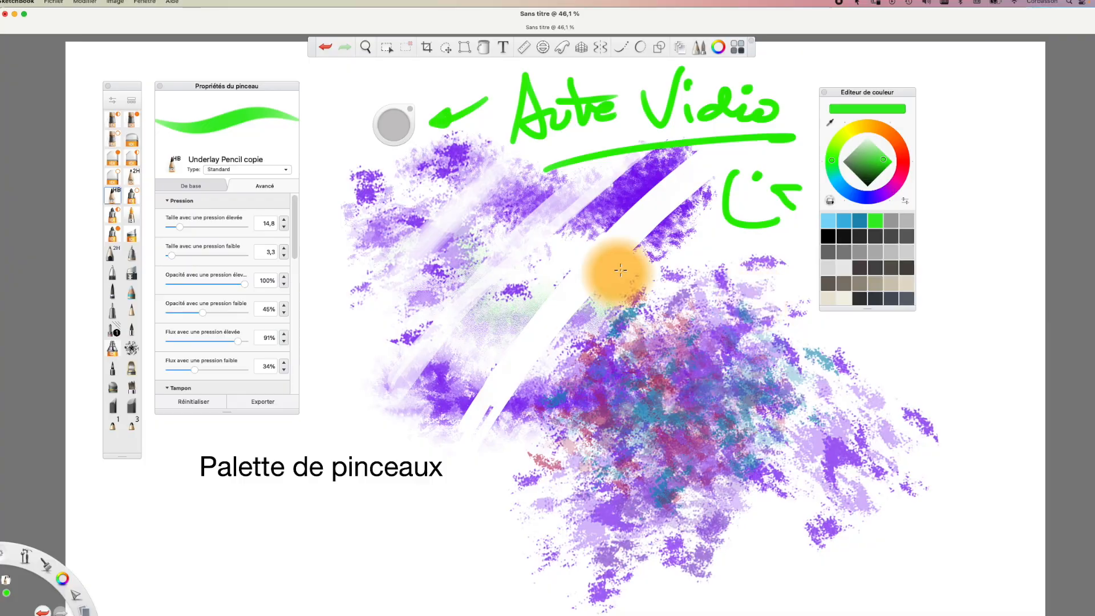